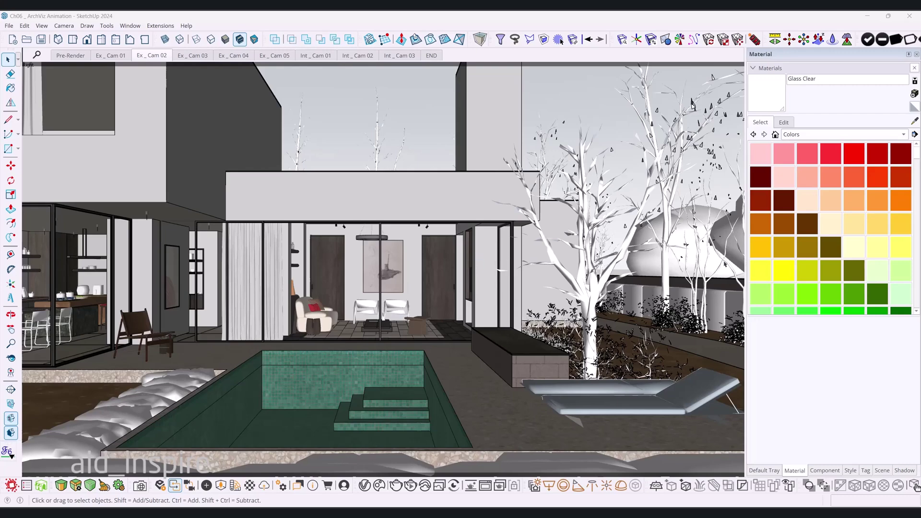
Examine the trees and the surroundings beyond the house and pool in the model
left_click(609, 103)
left_click(547, 143)
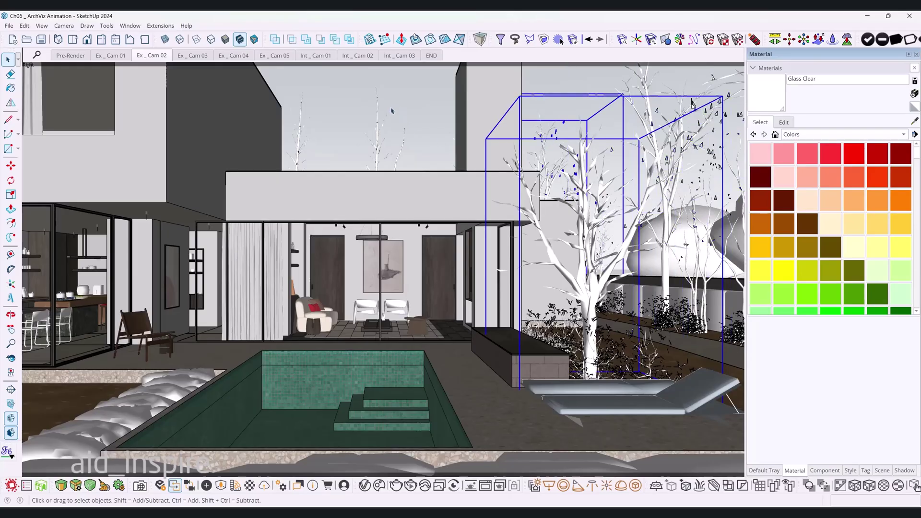
left_click_drag(300, 151, 299, 155)
middle_click_drag(485, 143, 472, 201)
middle_click_drag(410, 152, 643, 269)
left_click(645, 227)
middle_click_drag(645, 228, 631, 244, "shift")
Restore the Ex _ Cam 02 scene view and start the Enscape render window
left_click(152, 55)
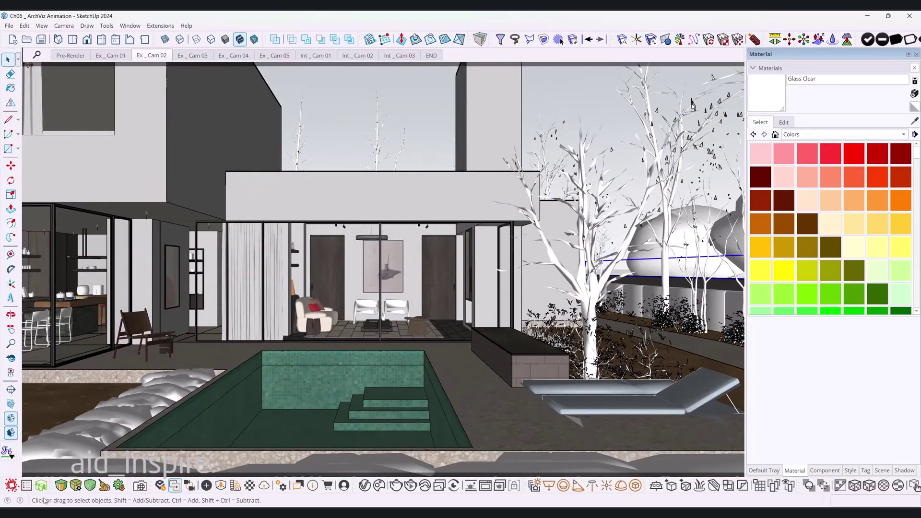
left_click(11, 486)
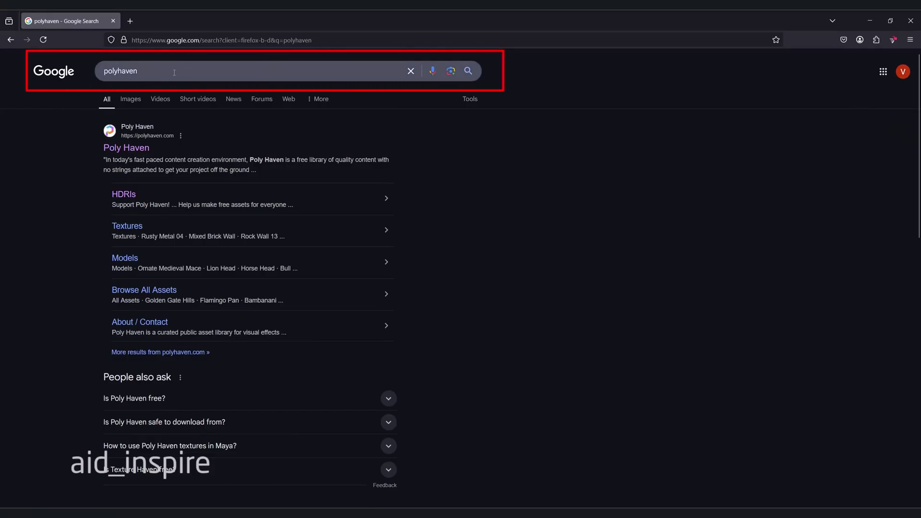
In the web browser, open the Poly Haven site from the search results and go to its Sunrise/Sunset HDRI category
left_click_drag(165, 72, 103, 71)
left_click(643, 218)
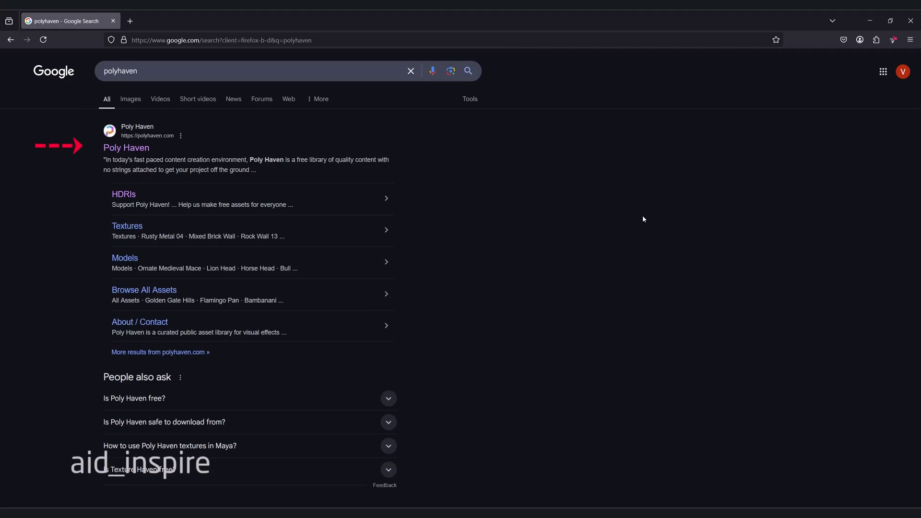
left_click(143, 149)
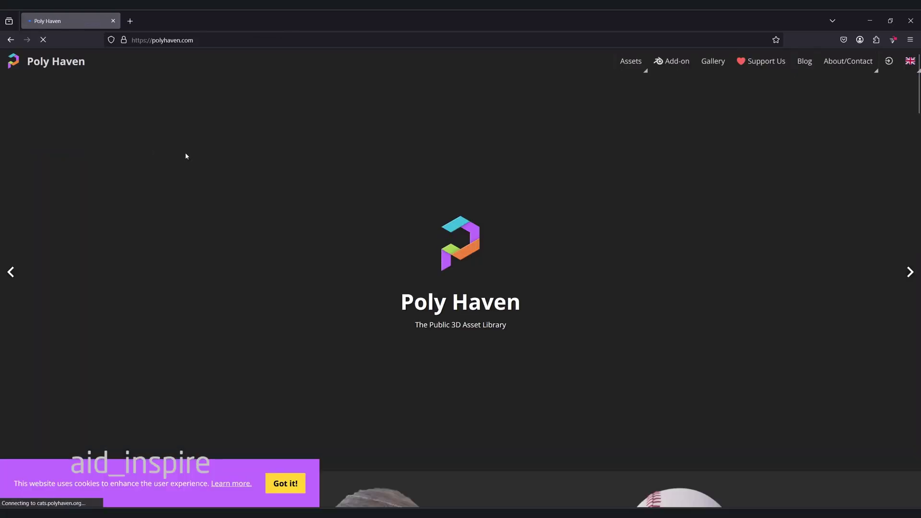
scroll(618, 194, "down", 5)
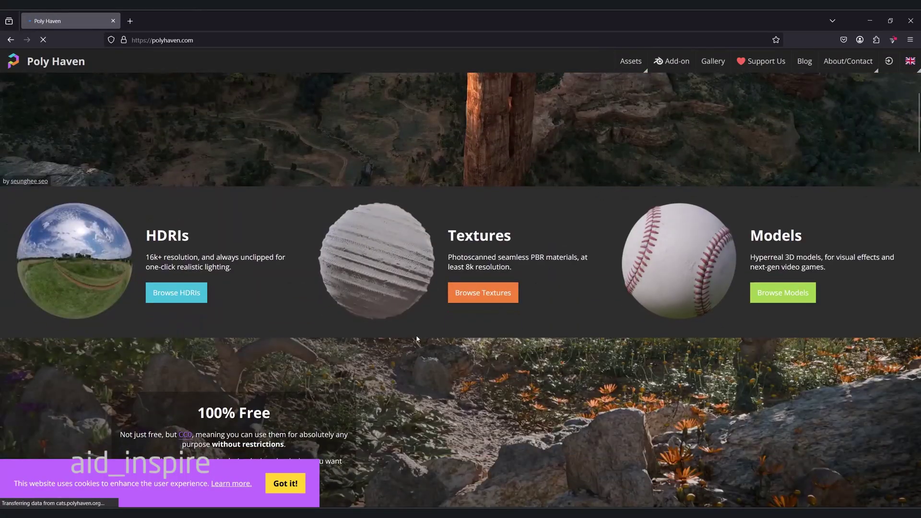
left_click(93, 272)
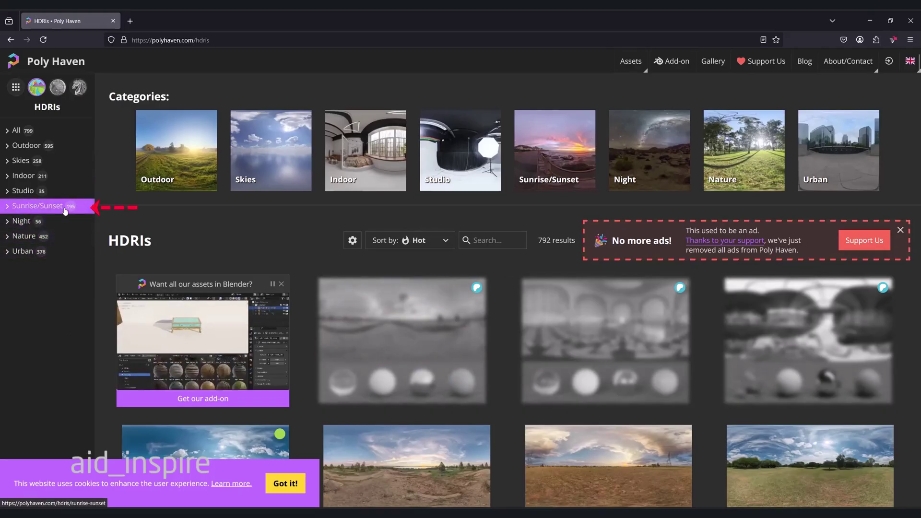
left_click(35, 206)
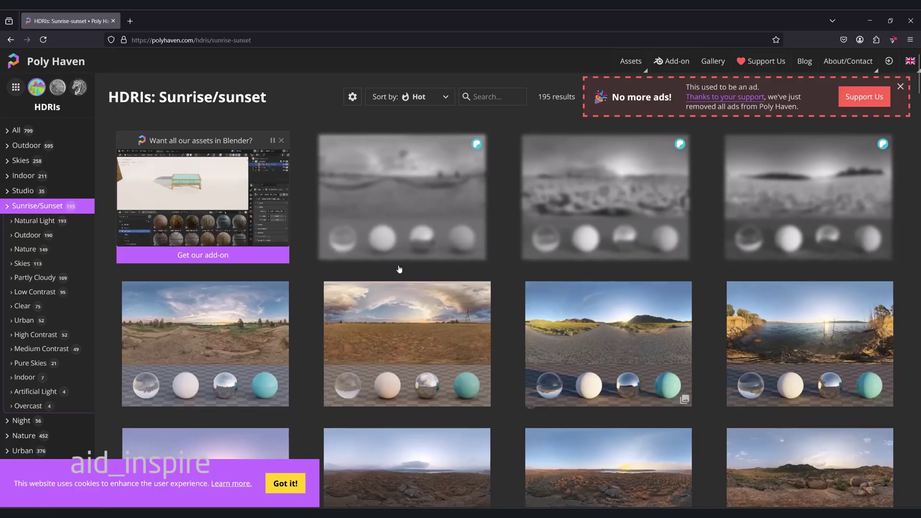
Browse the Sunrise/Sunset HDRIs and open the page of the Flamingo Pan sky
scroll(735, 260, "down", 2)
scroll(735, 260, "down", 5)
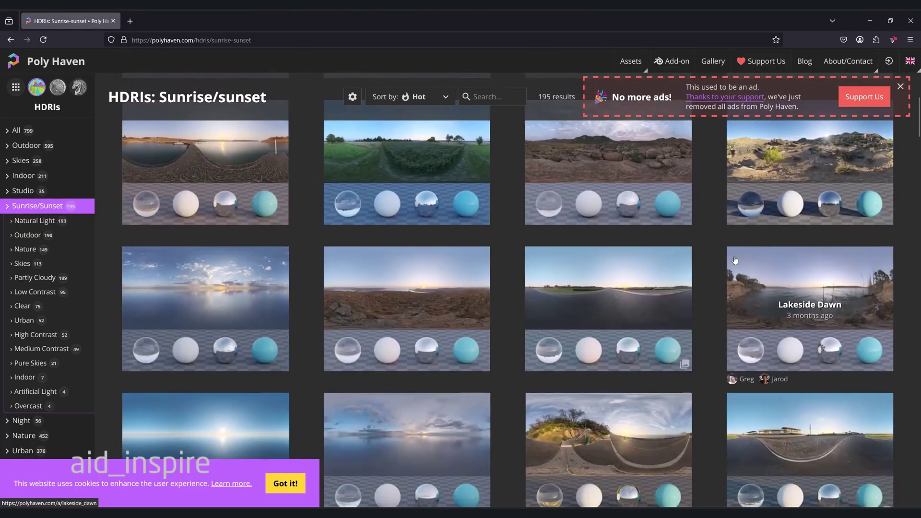
scroll(734, 260, "down", 6)
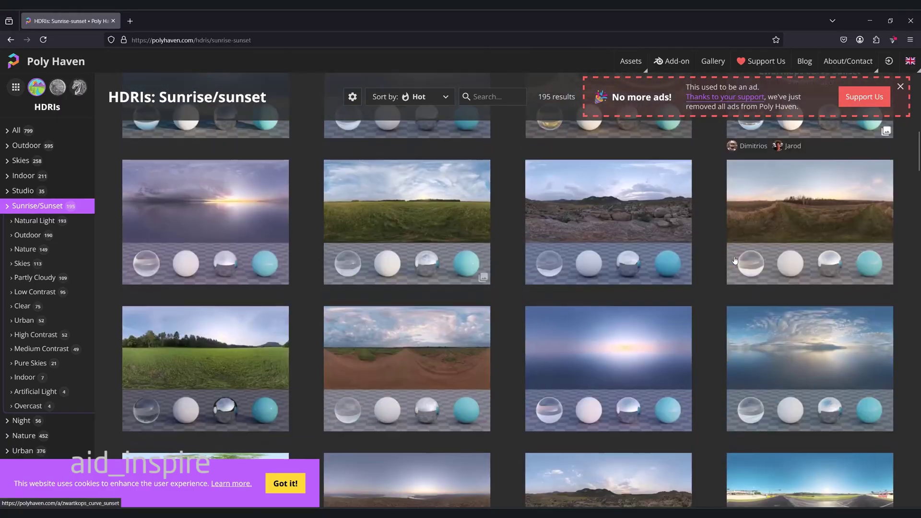
scroll(735, 260, "up", 2)
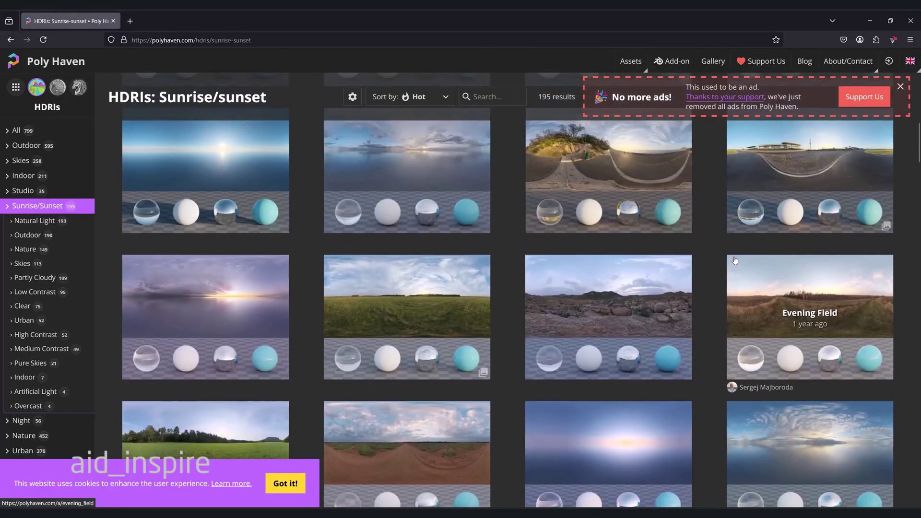
scroll(735, 261, "down", 6)
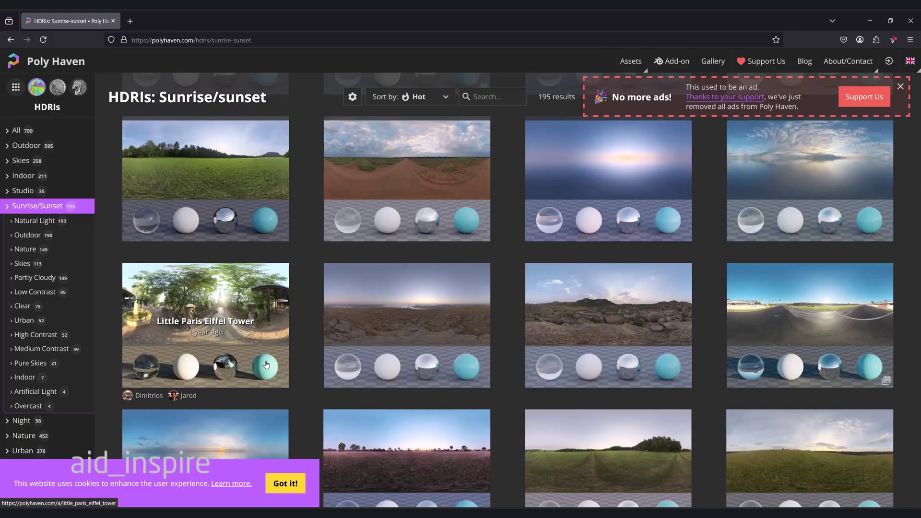
scroll(267, 364, "down", 3)
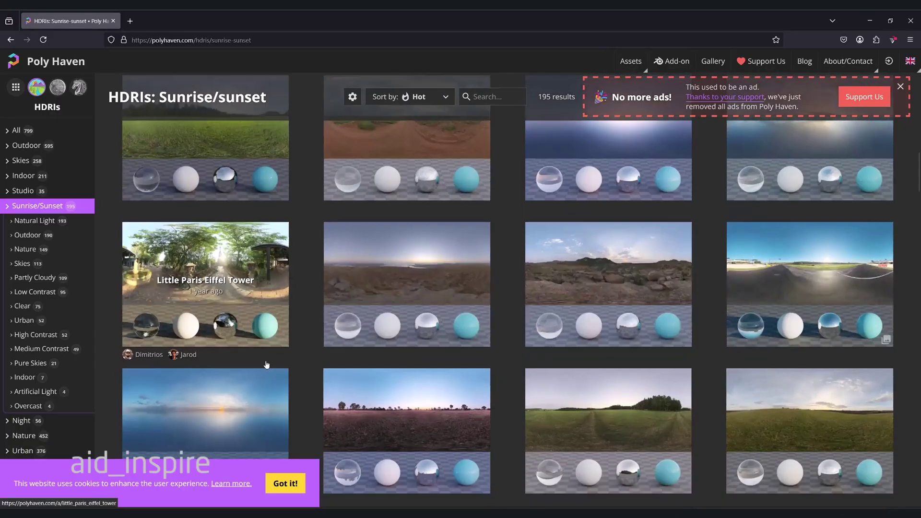
scroll(232, 325, "up", 10)
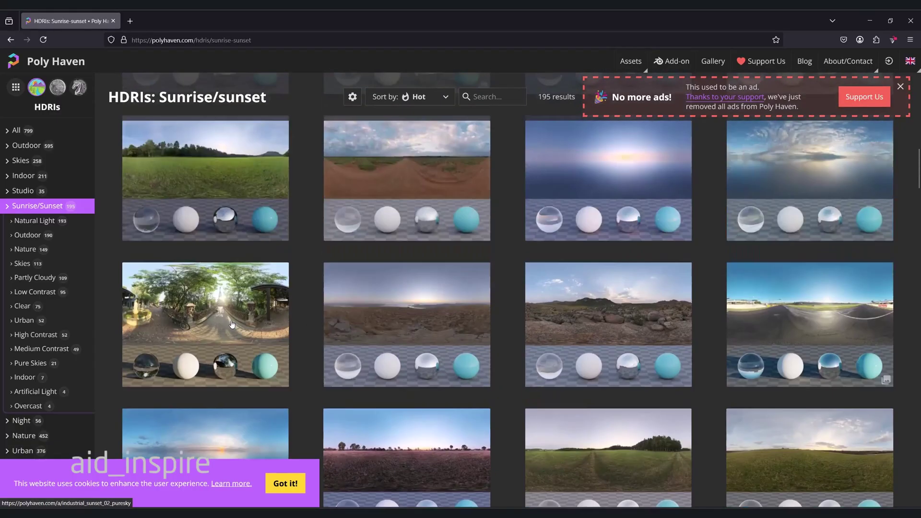
scroll(232, 325, "up", 6)
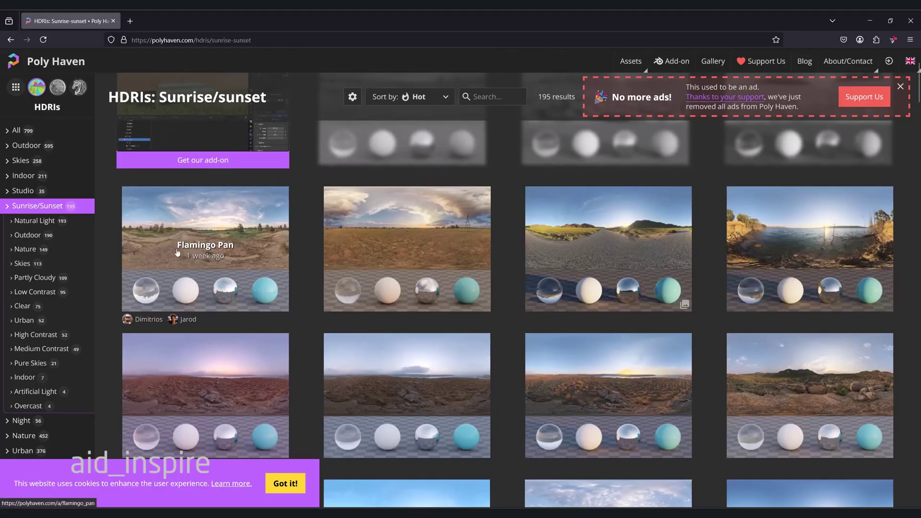
scroll(225, 302, "up", 2)
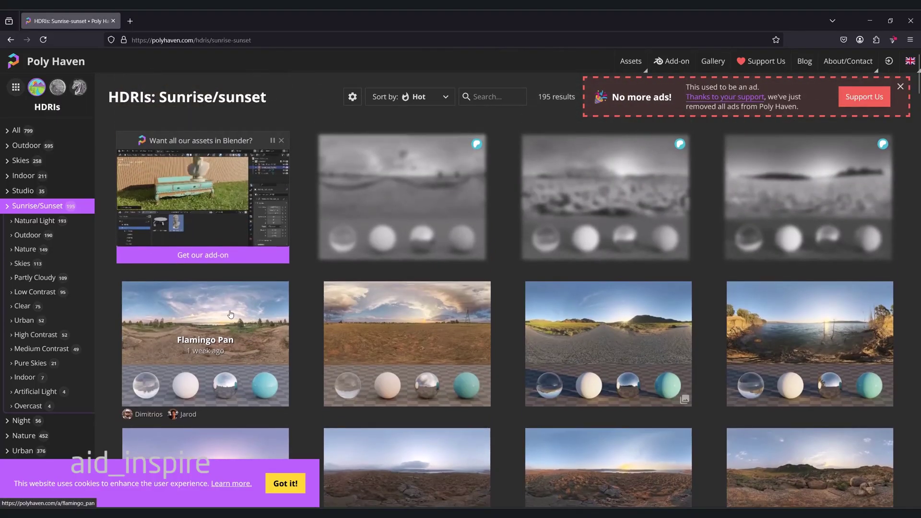
left_click(231, 313)
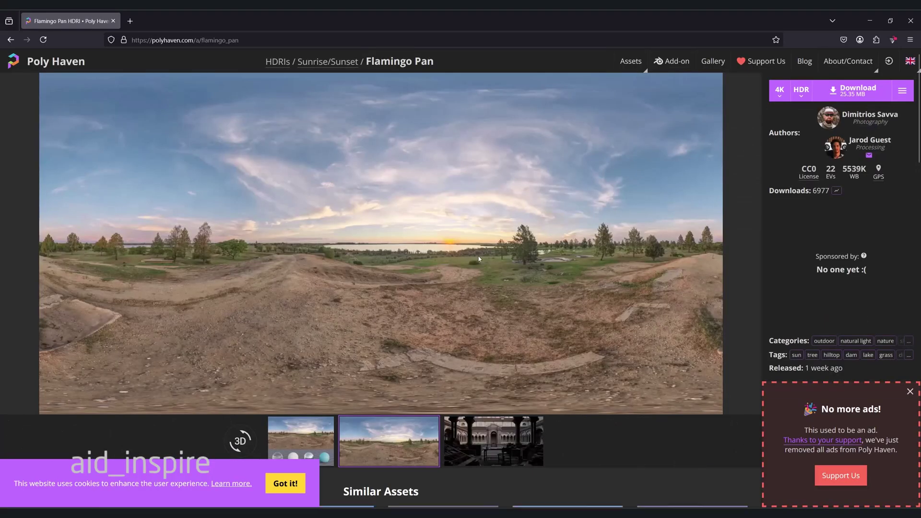
left_click(780, 92)
left_click(782, 164)
left_click(782, 100)
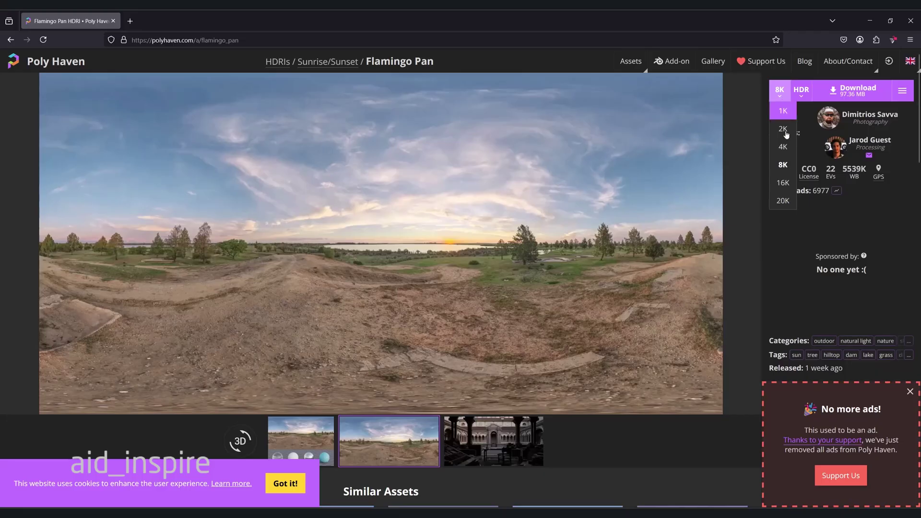
left_click(783, 183)
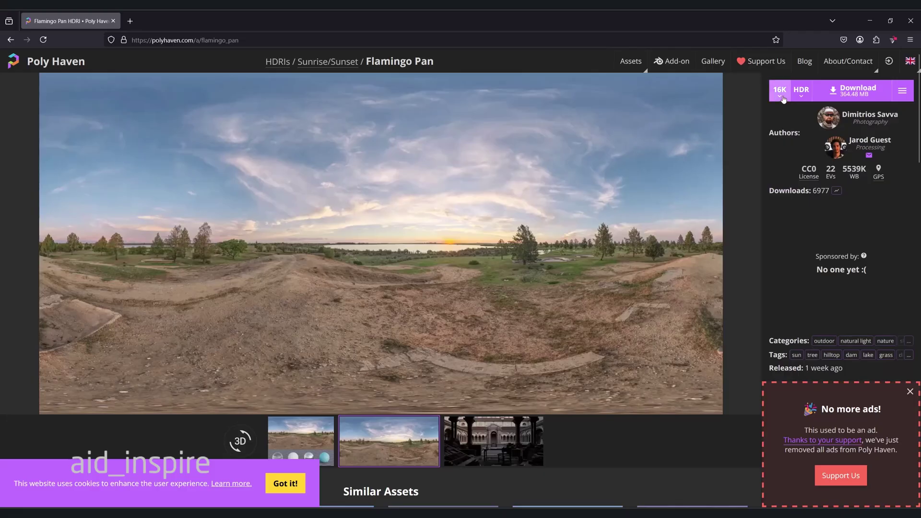
Download the Flamingo Pan HDRI at 8K resolution in HDR format
left_click(783, 101)
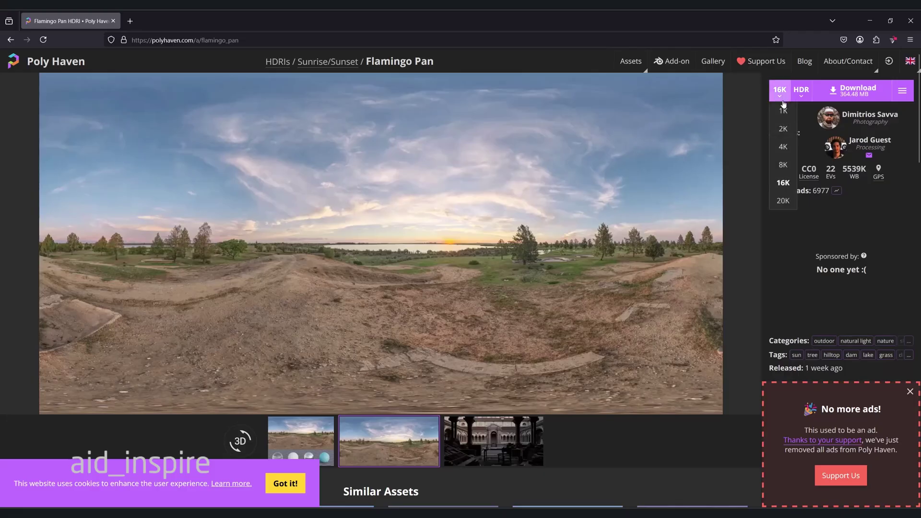
left_click(781, 165)
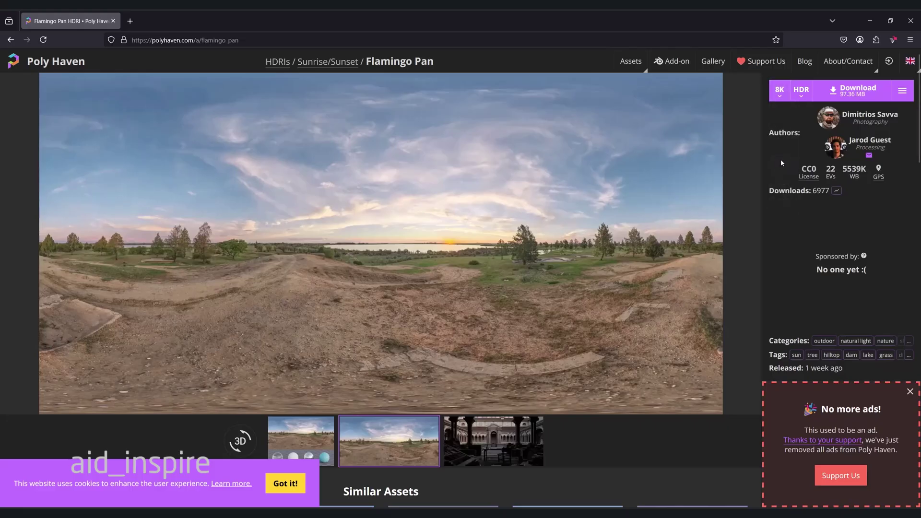
left_click(804, 98)
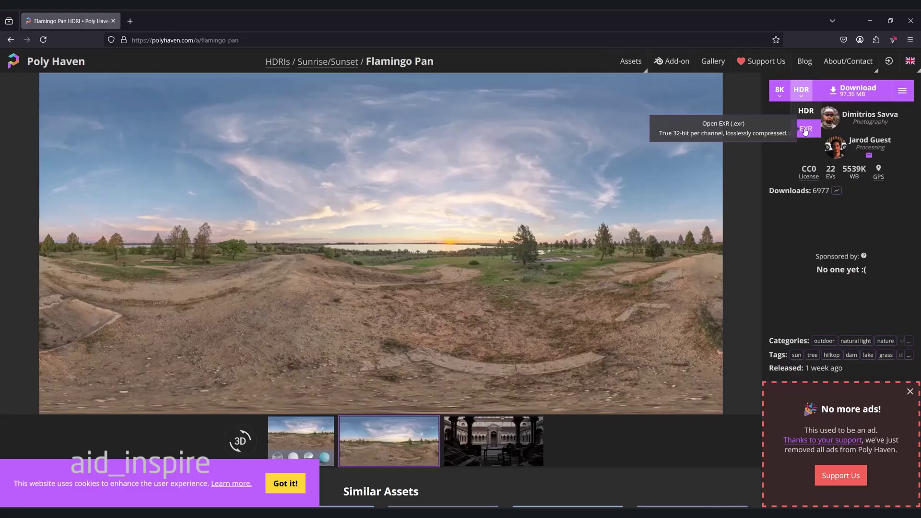
left_click(800, 94)
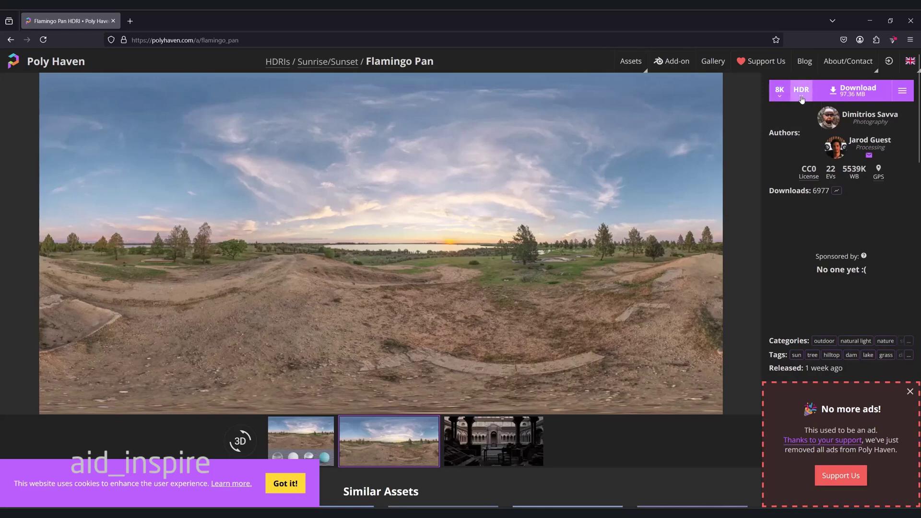
left_click(838, 91)
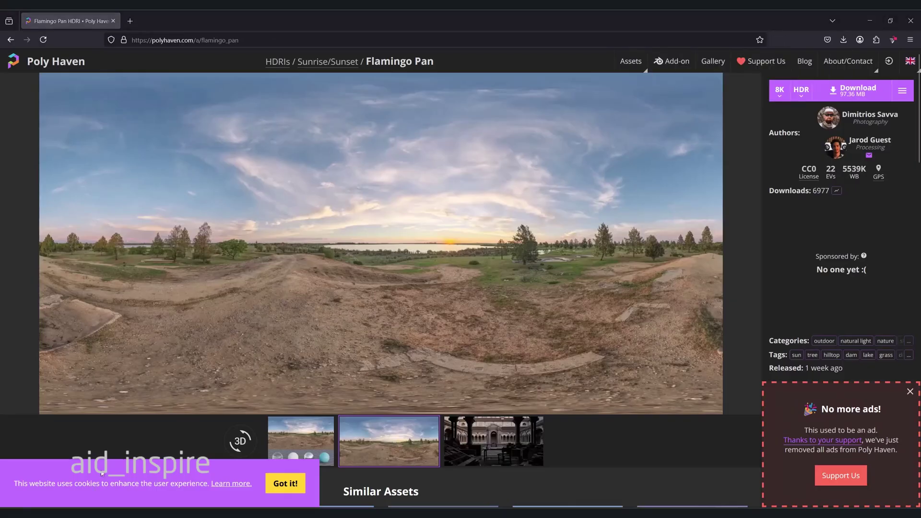
Return to Enscape, create a new custom preset in the visual settings and place the settings window beside the render view
left_click(869, 22)
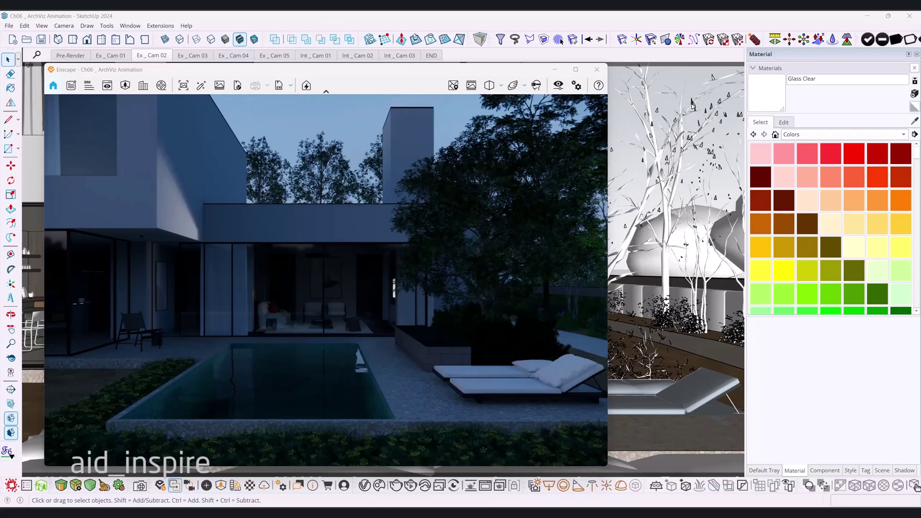
left_click(558, 86)
left_click(199, 271)
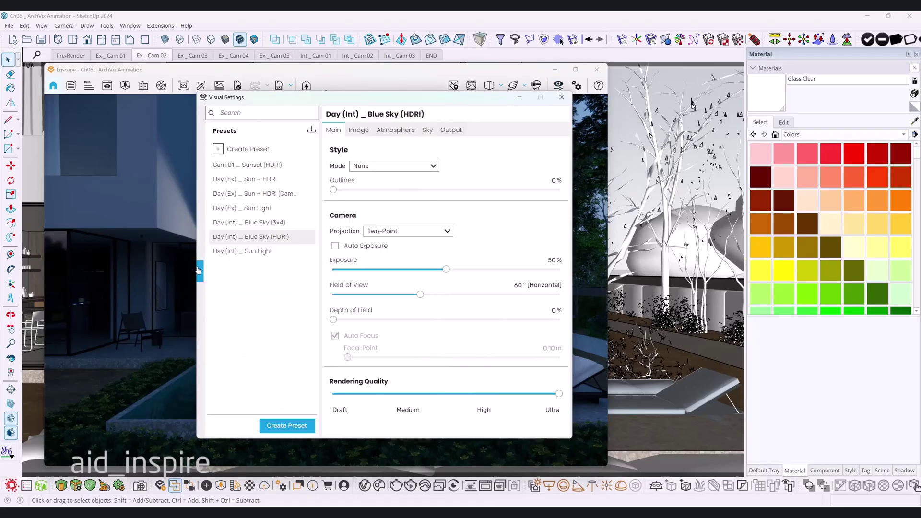
left_click(239, 149)
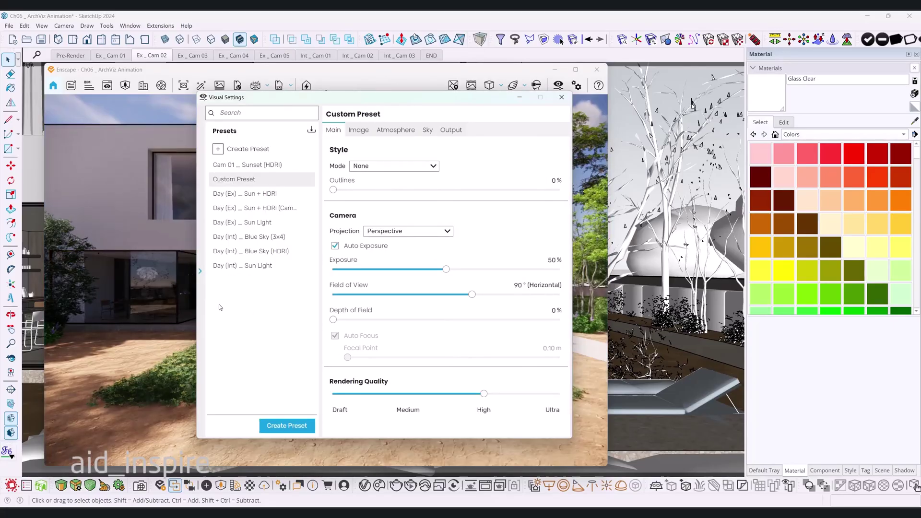
left_click(200, 274)
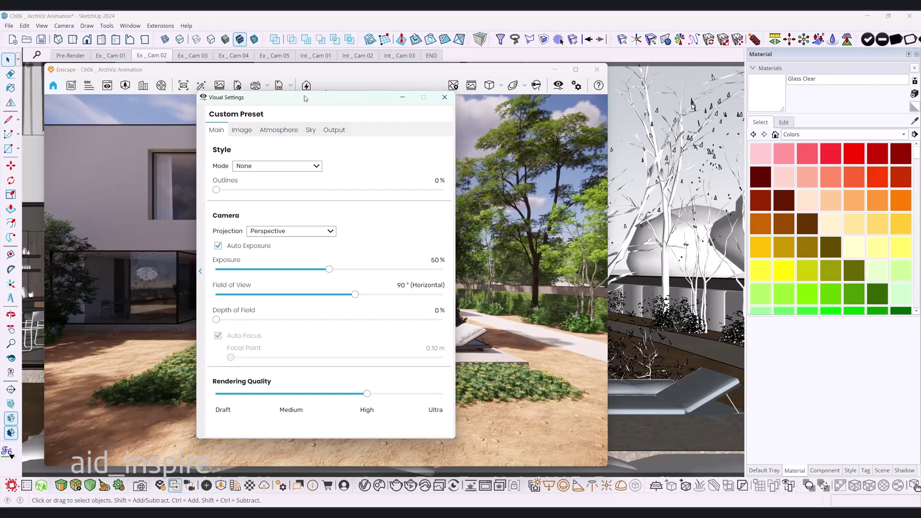
left_click_drag(304, 96, 715, 100)
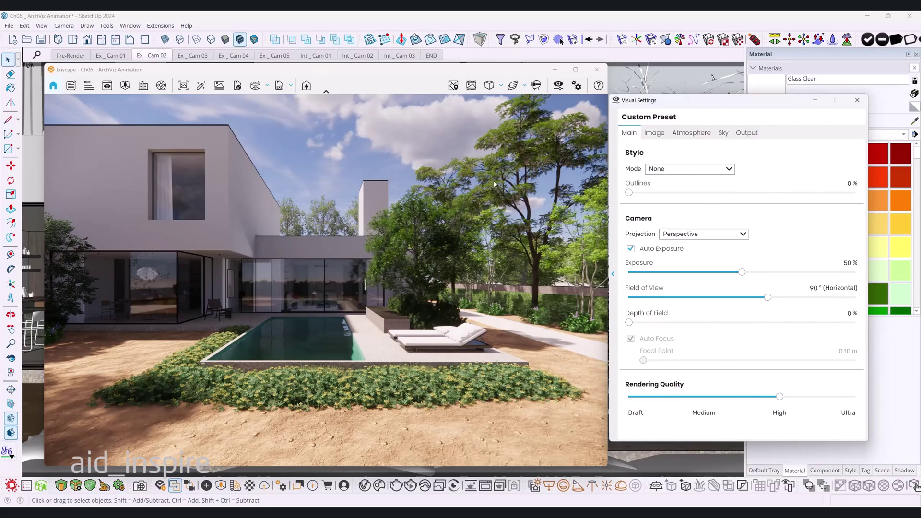
Show the safe frame in the render view and set the camera projection to Two-Point
left_click(471, 86)
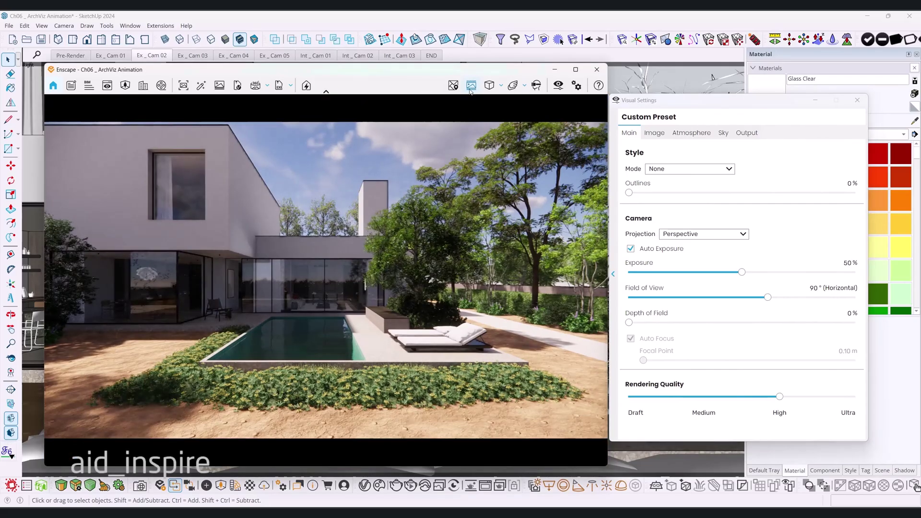
left_click(501, 88)
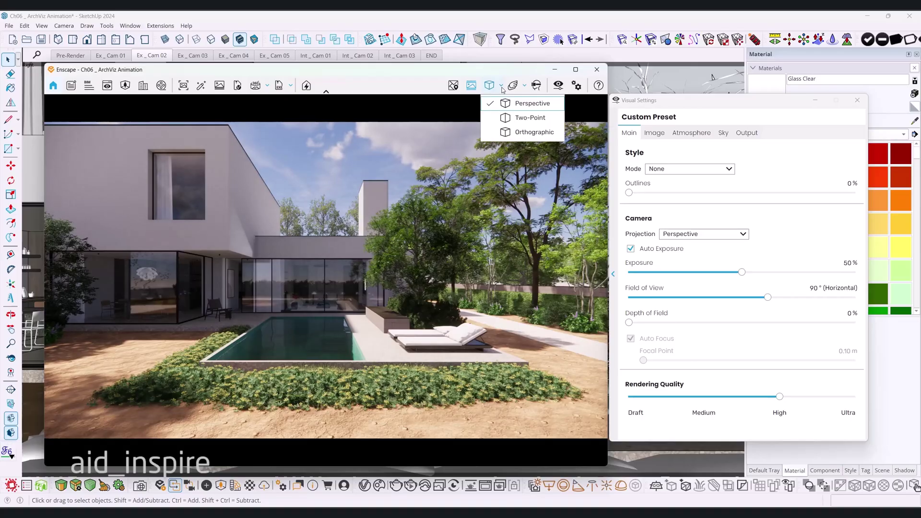
left_click(516, 118)
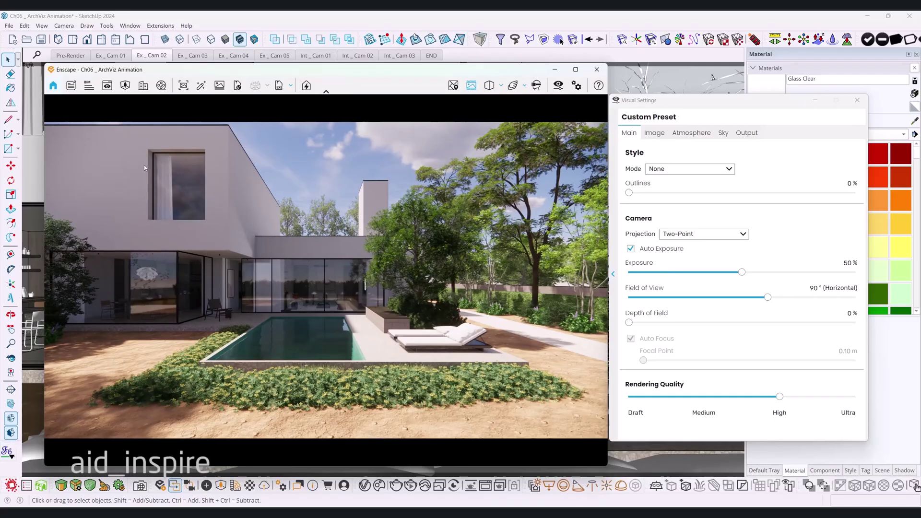
Set the camera's horizontal field of view to 60° and turn off Auto Exposure
left_click(743, 135)
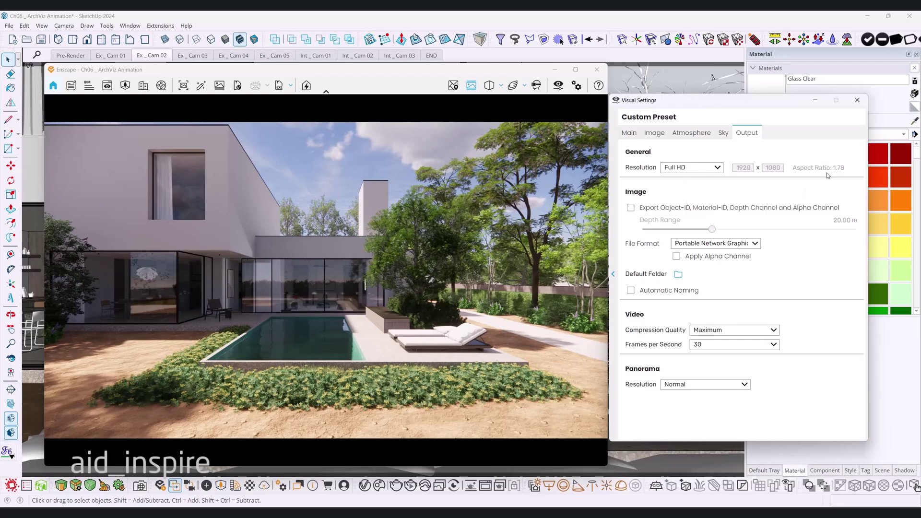
left_click(631, 134)
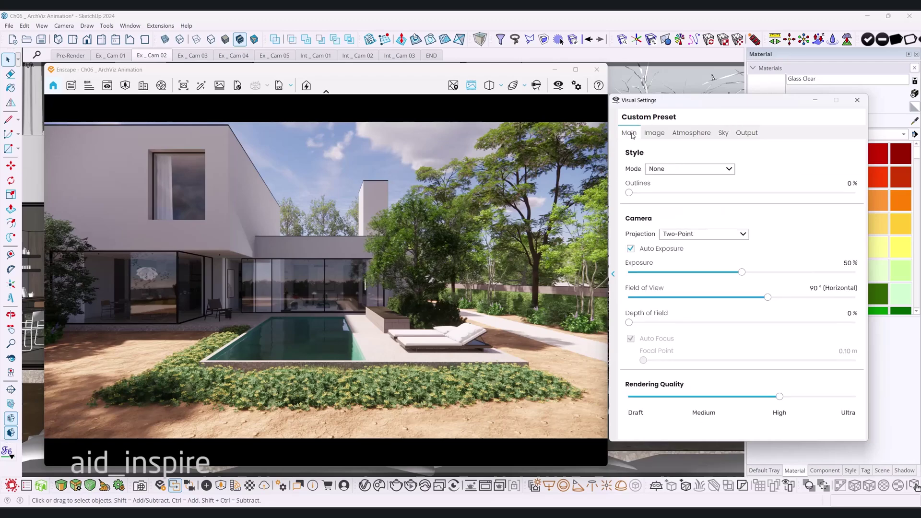
left_click_drag(769, 298, 718, 298)
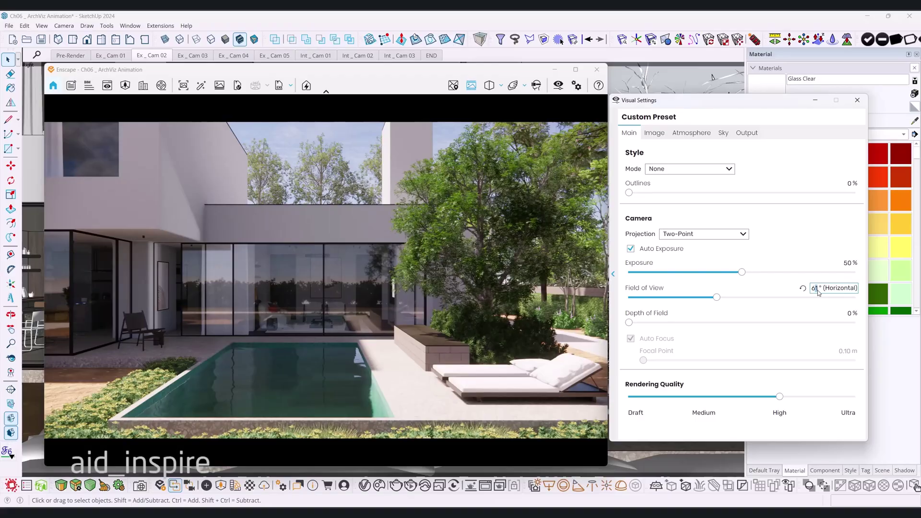
type("0")
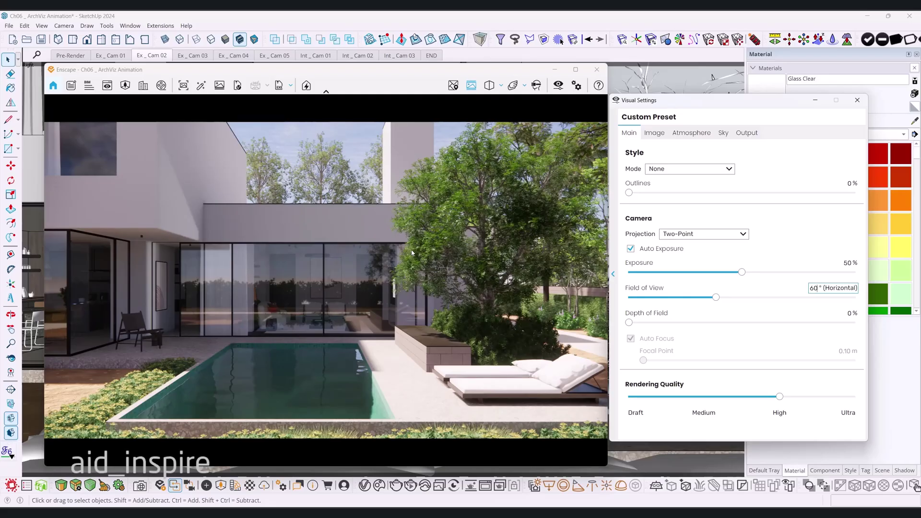
left_click(300, 401)
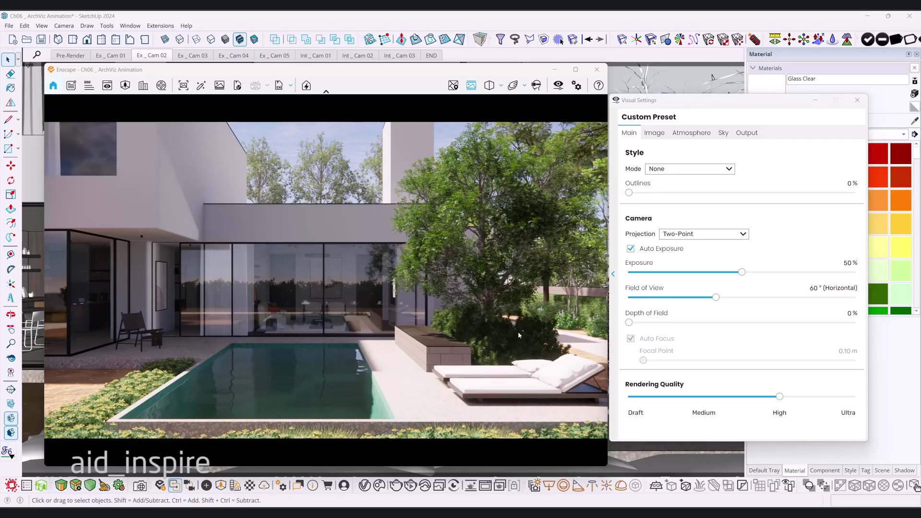
left_click_drag(712, 110, 723, 109)
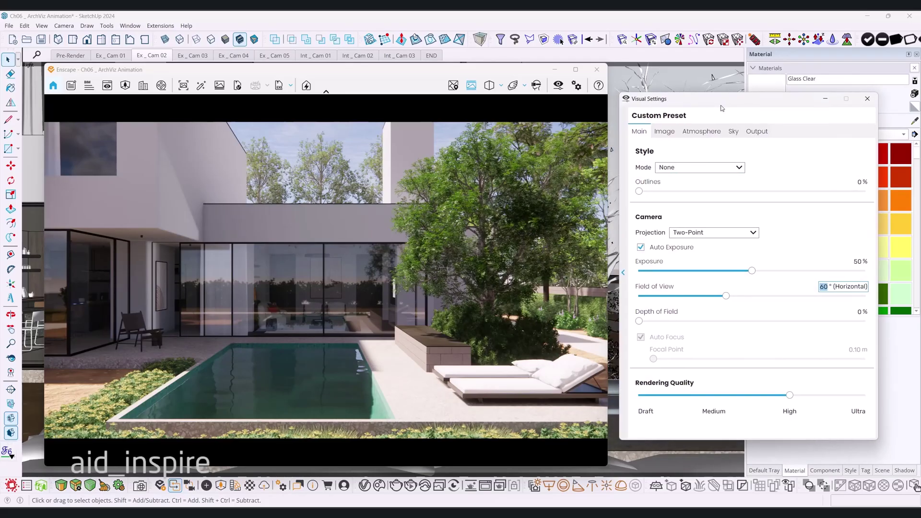
left_click(640, 248)
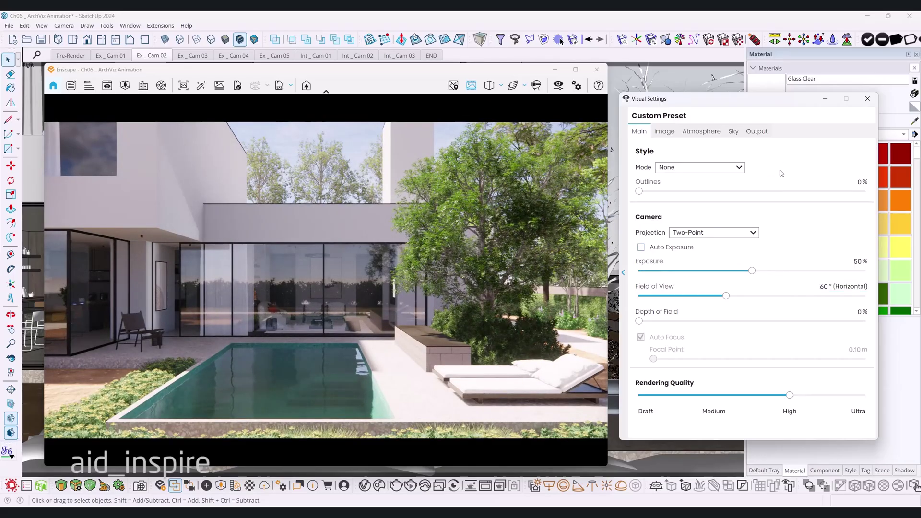
Load flamingo_pan_8k.hdr as the horizon skybox and use its brightest point as the sun direction
left_click(734, 132)
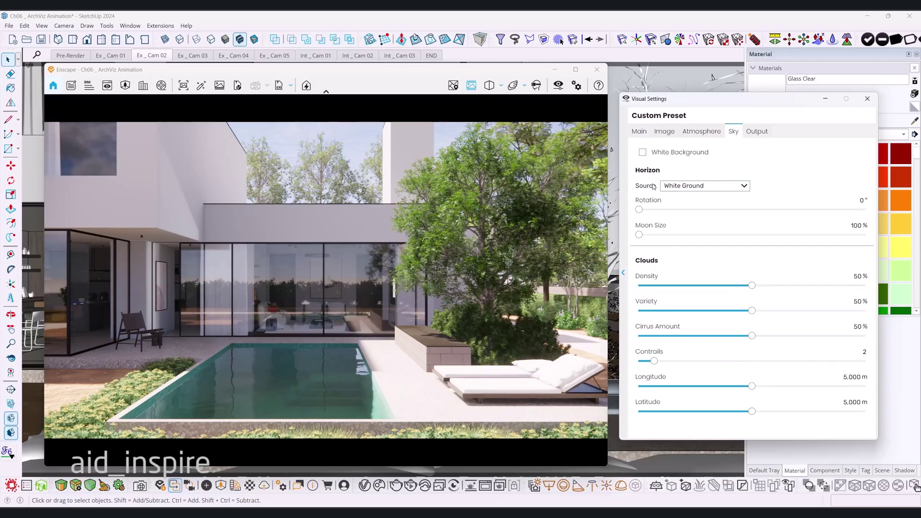
left_click(673, 188)
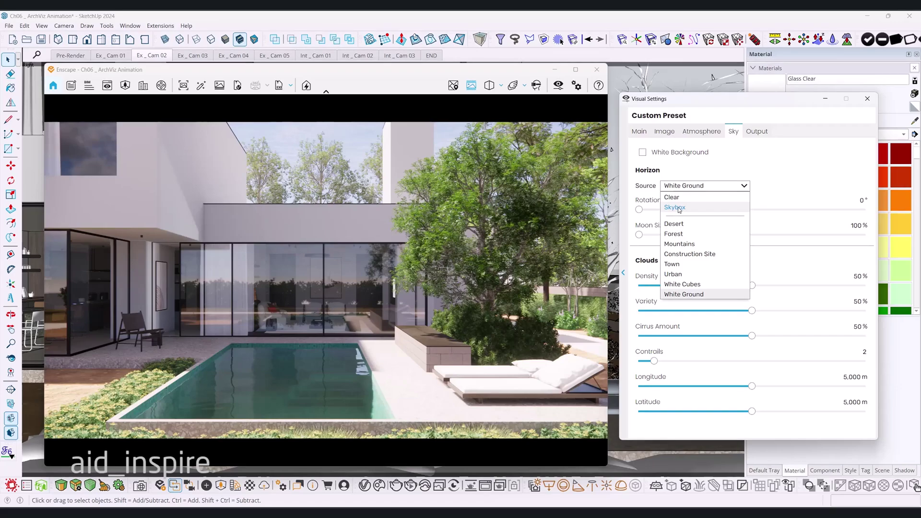
left_click(678, 208)
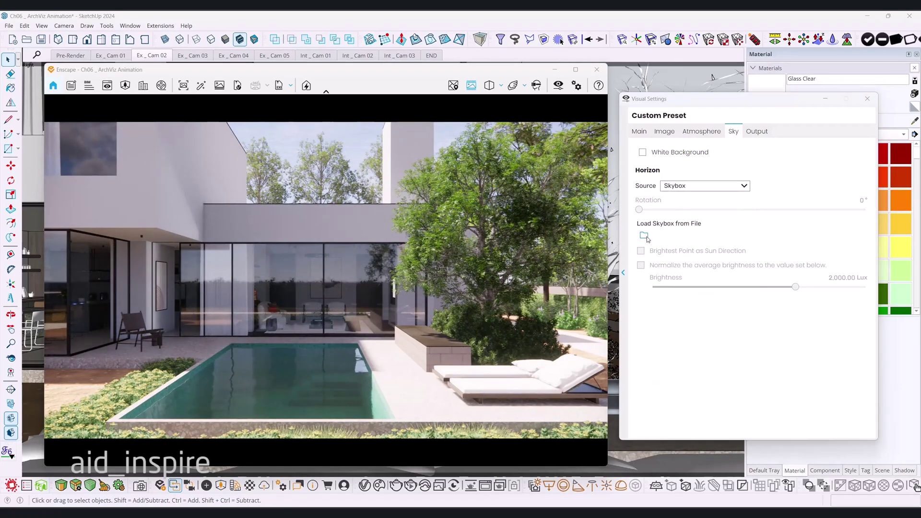
left_click(643, 235)
left_click(350, 211)
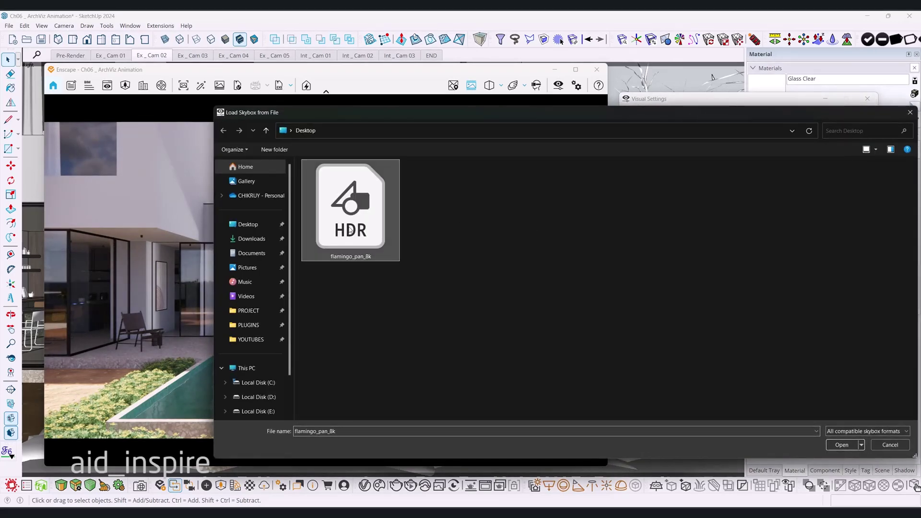
left_click(842, 445)
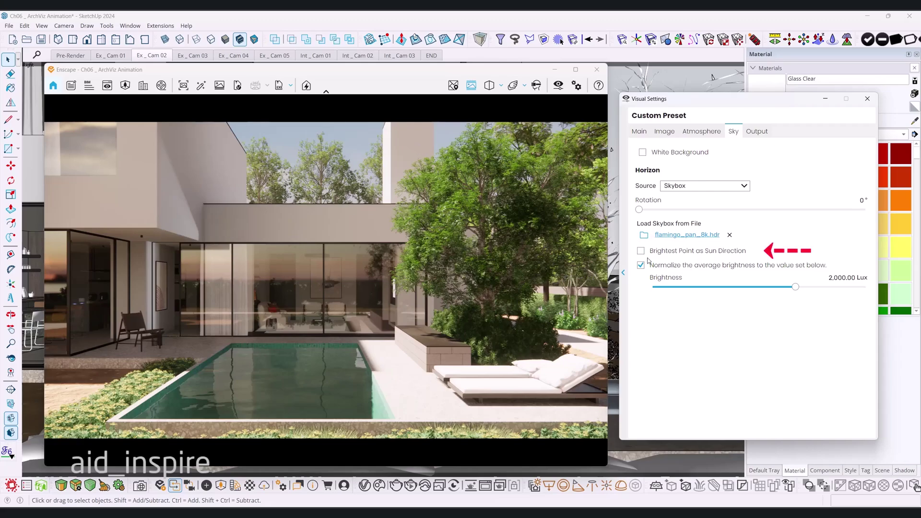
mouse_move(682, 258)
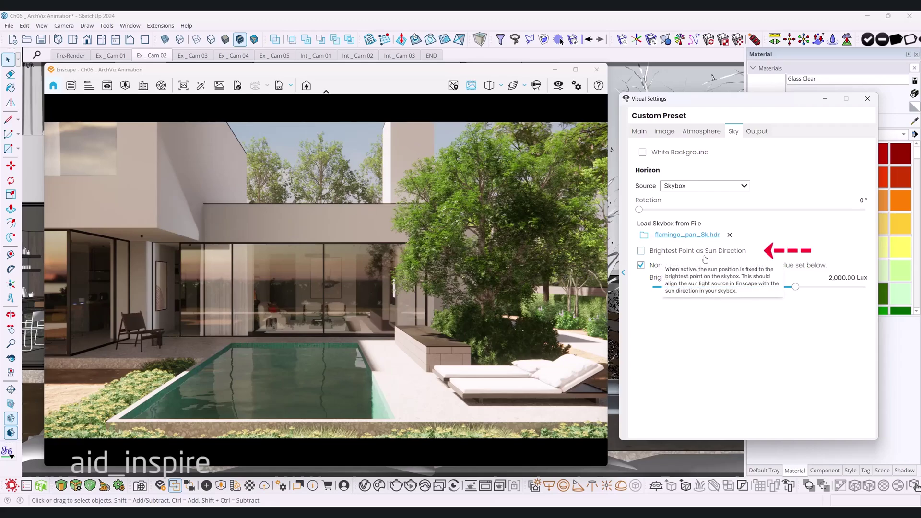
left_click(641, 252)
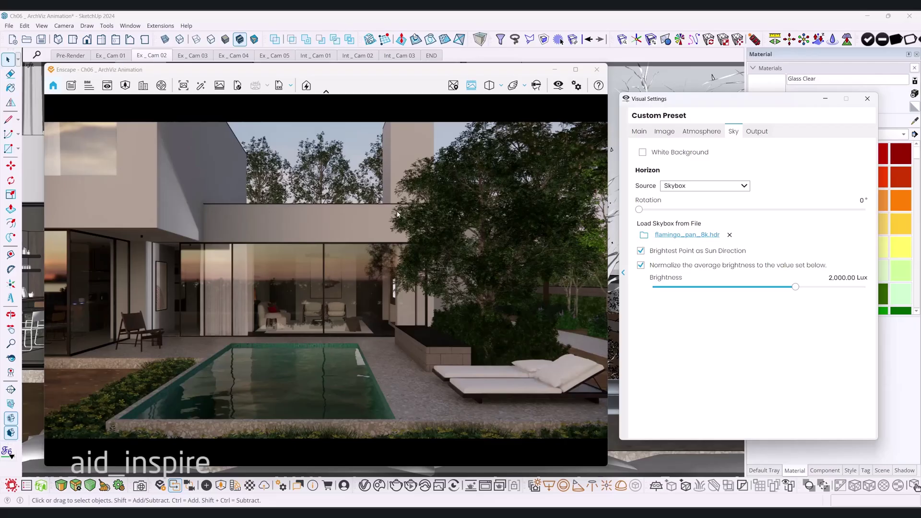
In the SketchUp model, sample the living-room TV screen's material and change its Enscape type to Generic
left_click(555, 69)
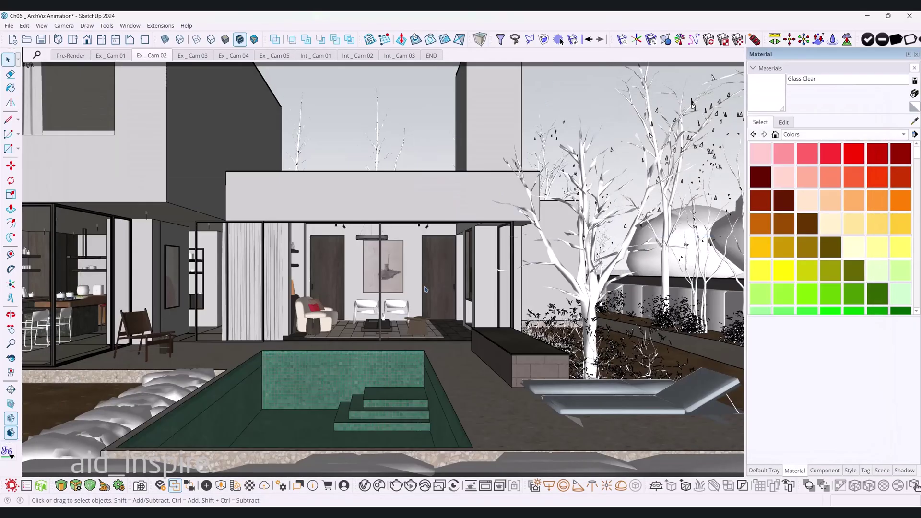
scroll(426, 290, "up", 5)
scroll(426, 289, "up", 3)
middle_click_drag(425, 289, 499, 293)
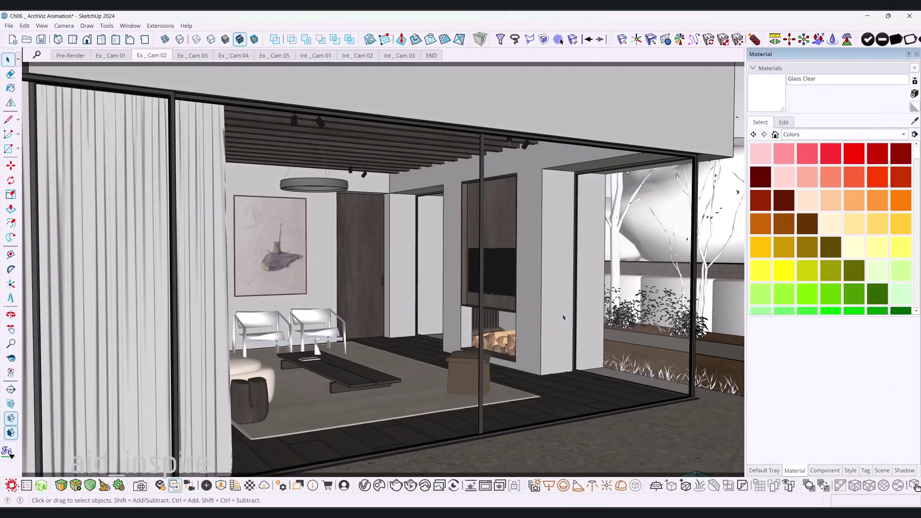
scroll(499, 293, "up", 6)
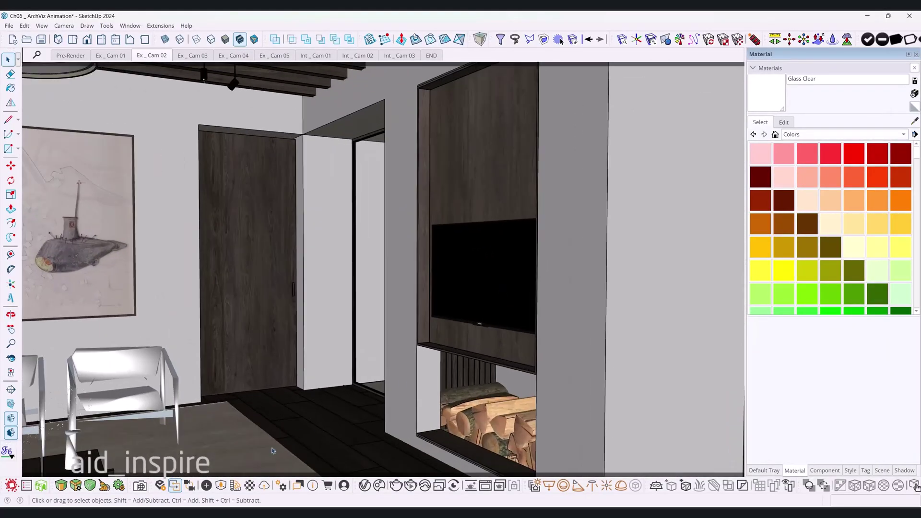
left_click(250, 485)
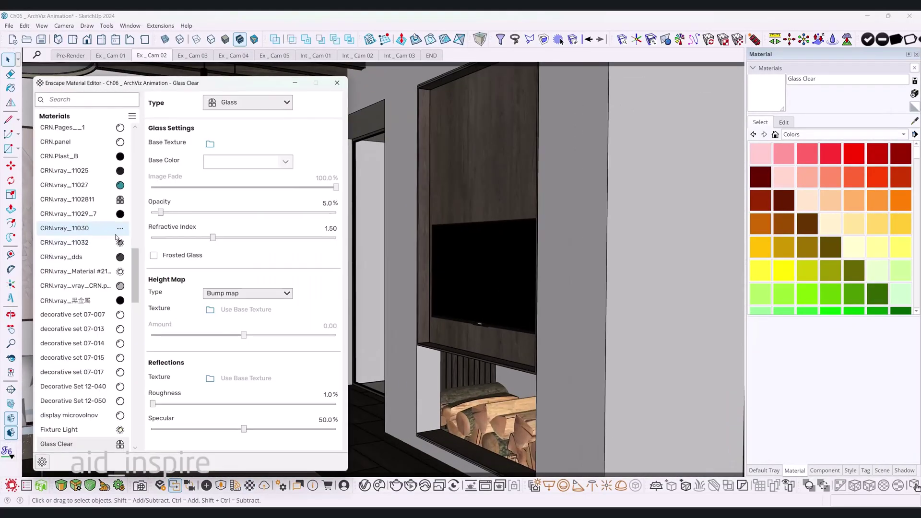
left_click(10, 89)
left_click(488, 274, "alt")
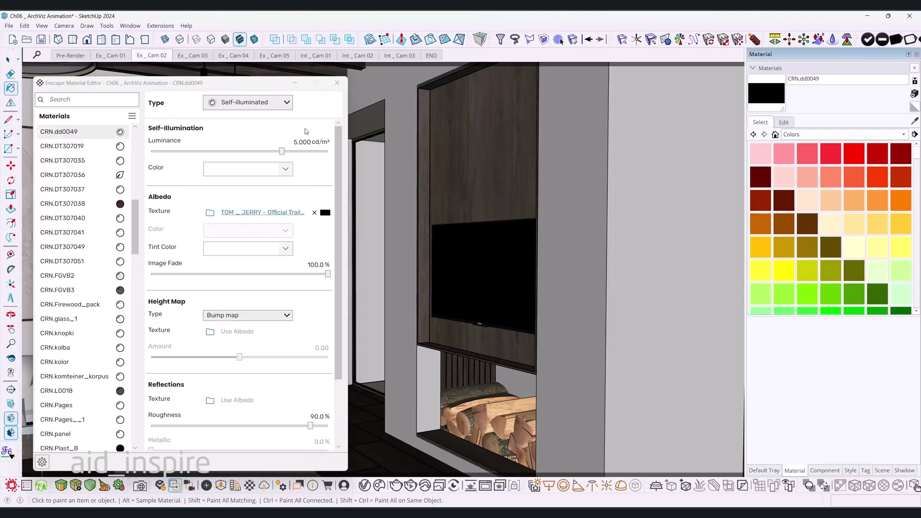
left_click(289, 106)
left_click(230, 118)
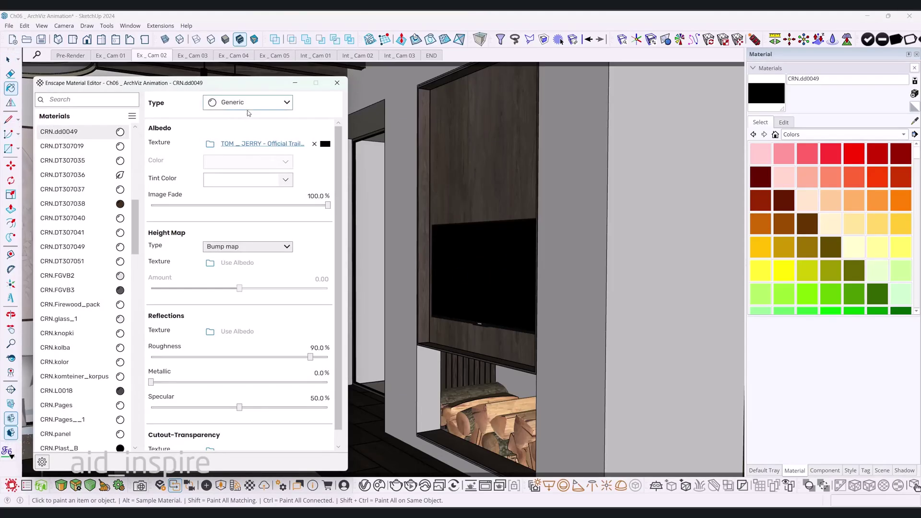
left_click(337, 83)
Restore the Ex _ Cam 02 scene view and bring the Enscape render window back, clear of the visual settings
key("space")
left_click(150, 59)
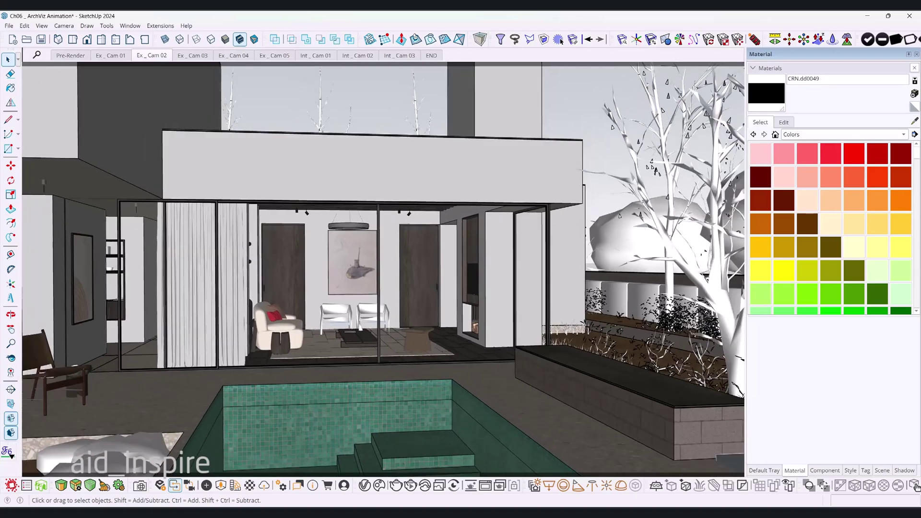
left_click(558, 39)
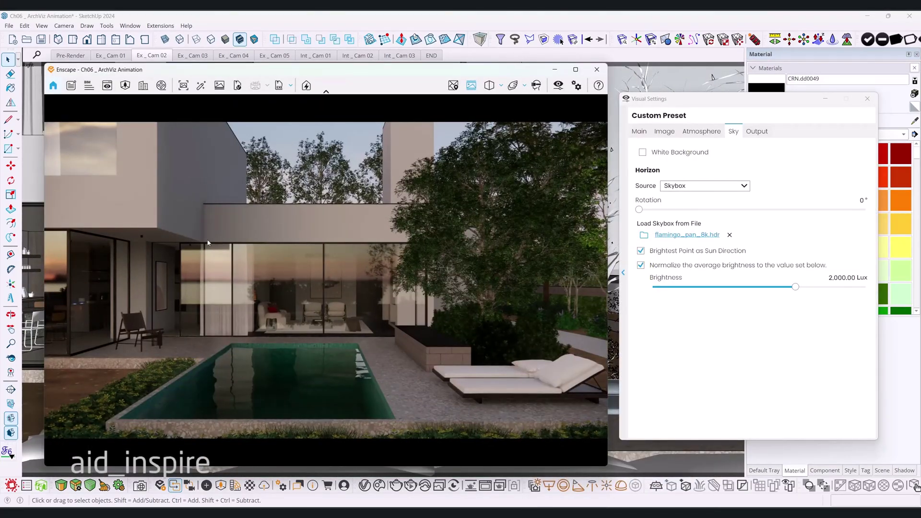
left_click_drag(272, 71, 254, 71)
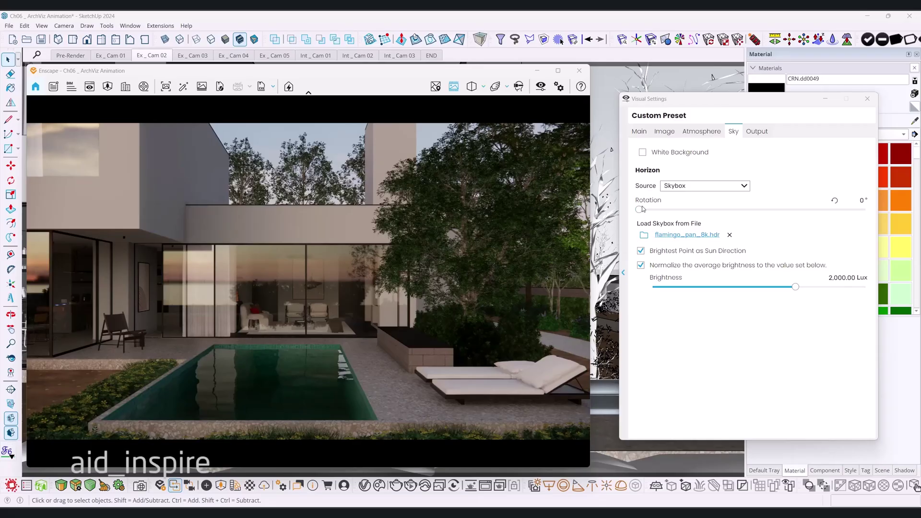
Rotate the skybox, trying 320° and 230° before settling on 260°
left_click_drag(639, 210, 840, 238)
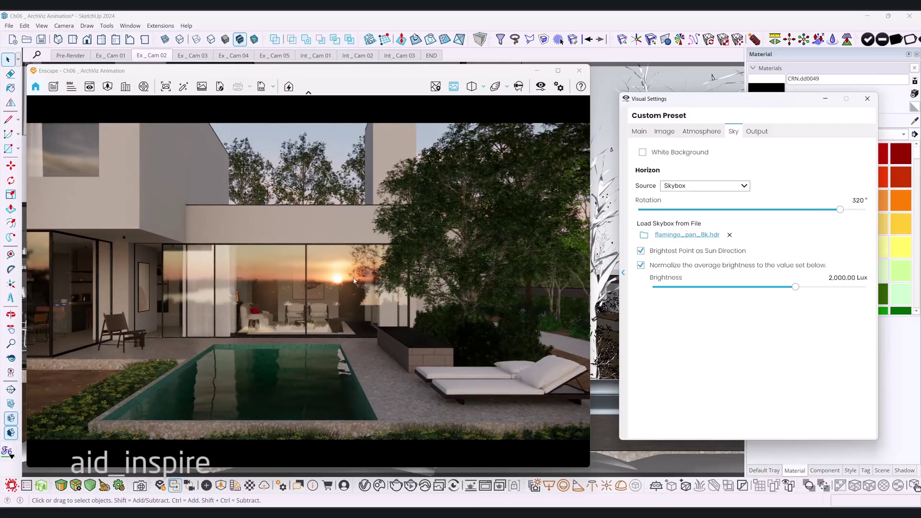
left_click_drag(839, 209, 783, 217)
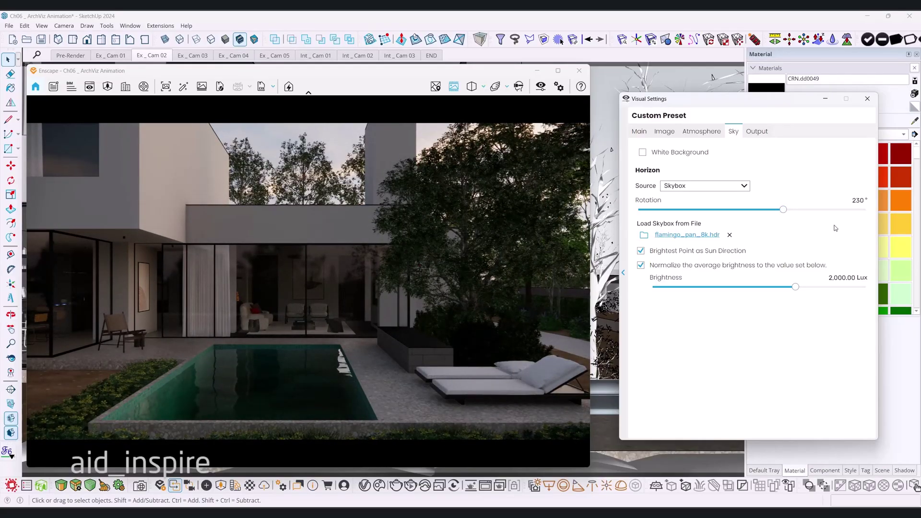
left_click_drag(782, 209, 804, 214)
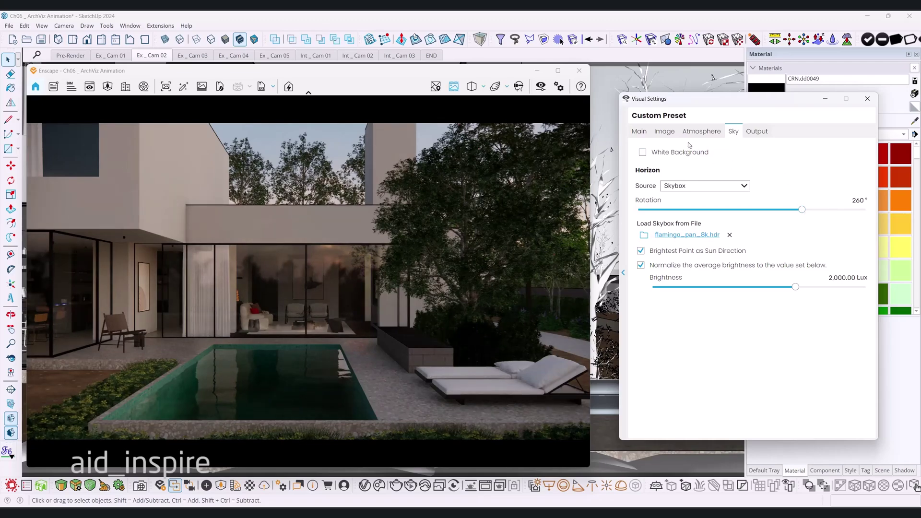
Try the atmosphere's sun brightness at 500% and 0%, and reset it to its default
left_click(664, 131)
left_click(691, 138)
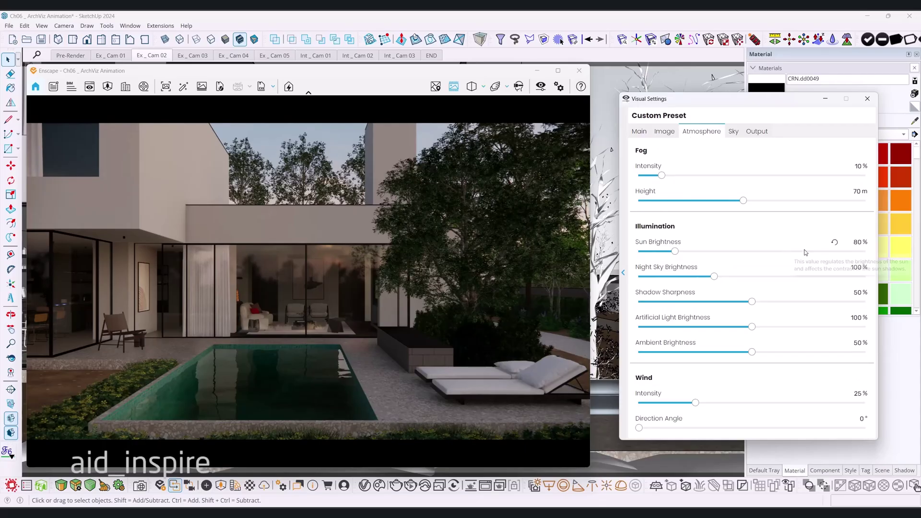
mouse_move(649, 250)
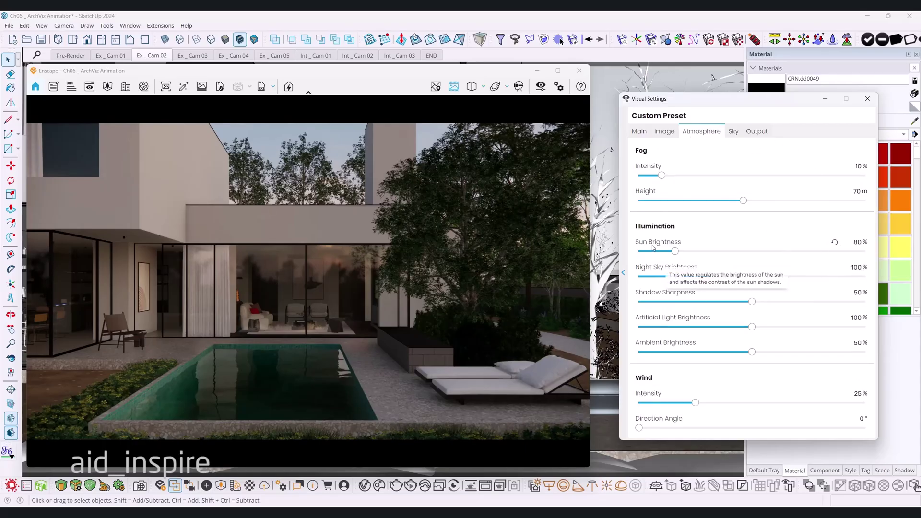
left_click(736, 134)
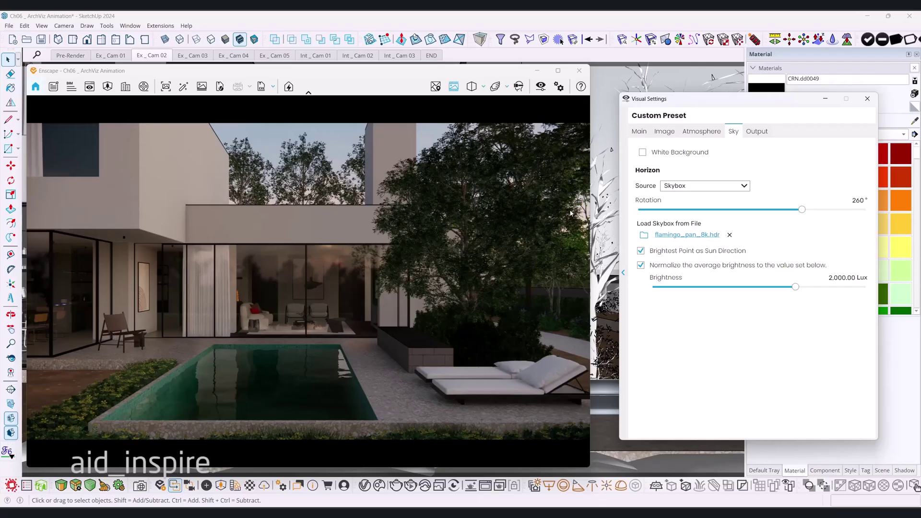
left_click(698, 133)
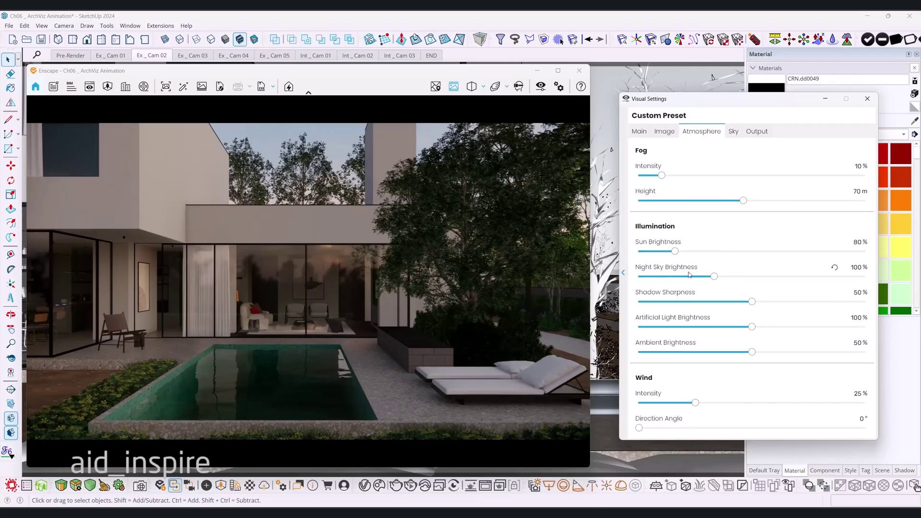
left_click_drag(675, 251, 865, 251)
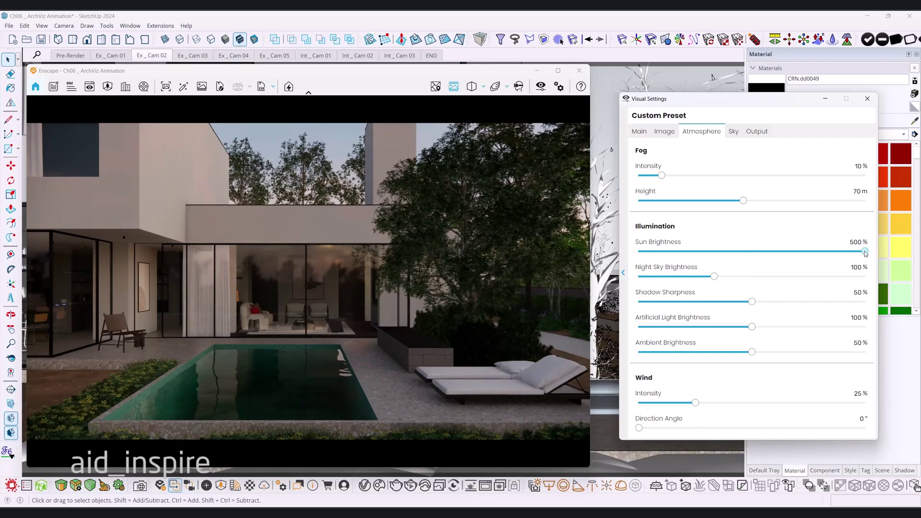
left_click_drag(865, 251, 638, 252)
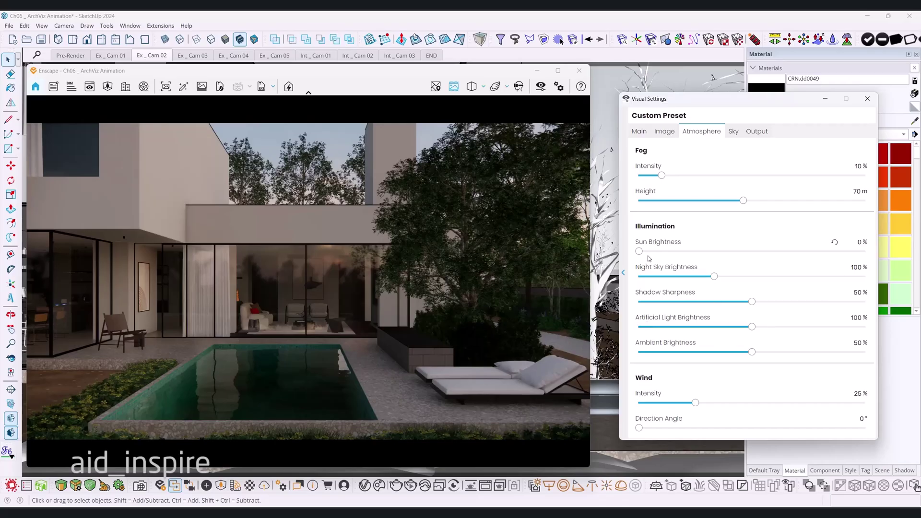
left_click_drag(638, 251, 865, 252)
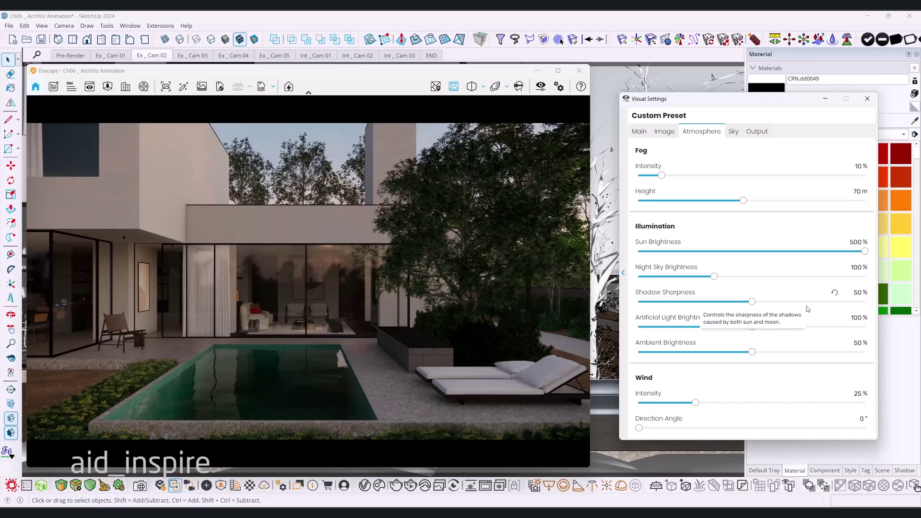
left_click(835, 244)
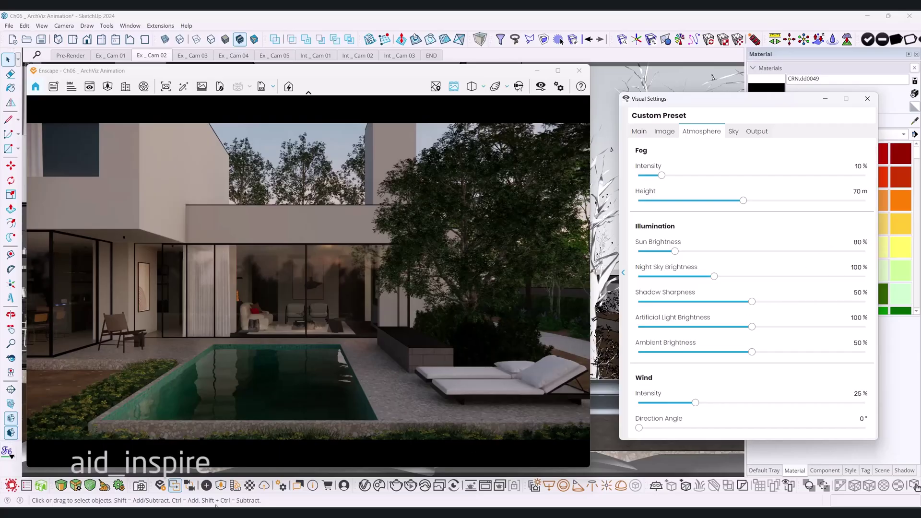
Enable ray-traced sun shadows in Enscape's general rendering settings, and close the settings after checking the render
left_click(282, 486)
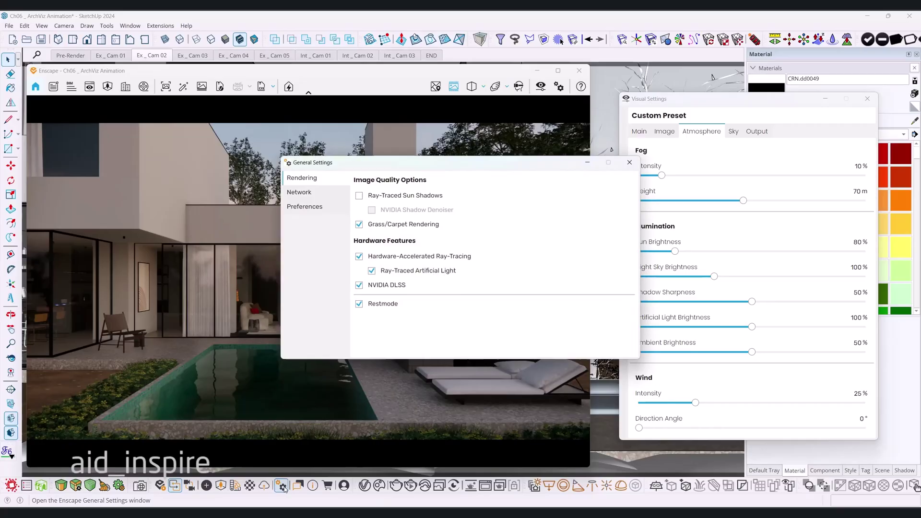
left_click(359, 196)
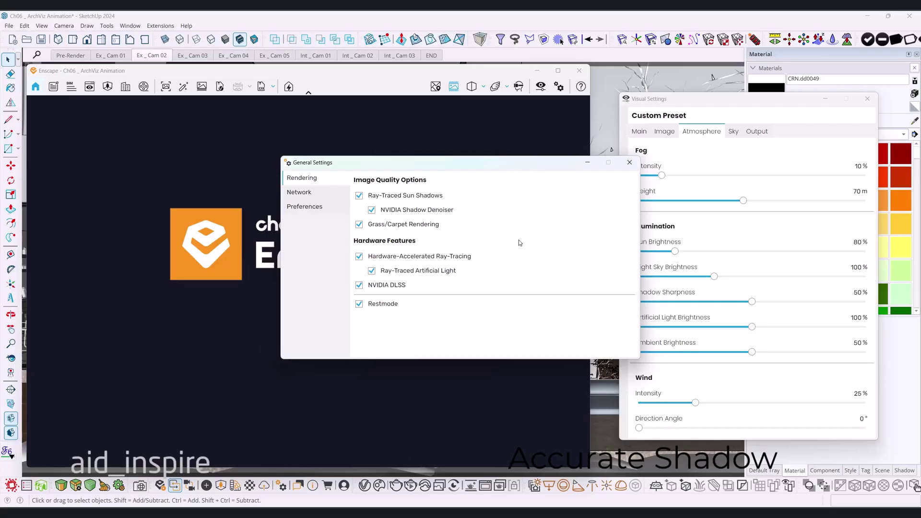
left_click_drag(418, 166, 201, 281)
left_click_drag(168, 270, 165, 271)
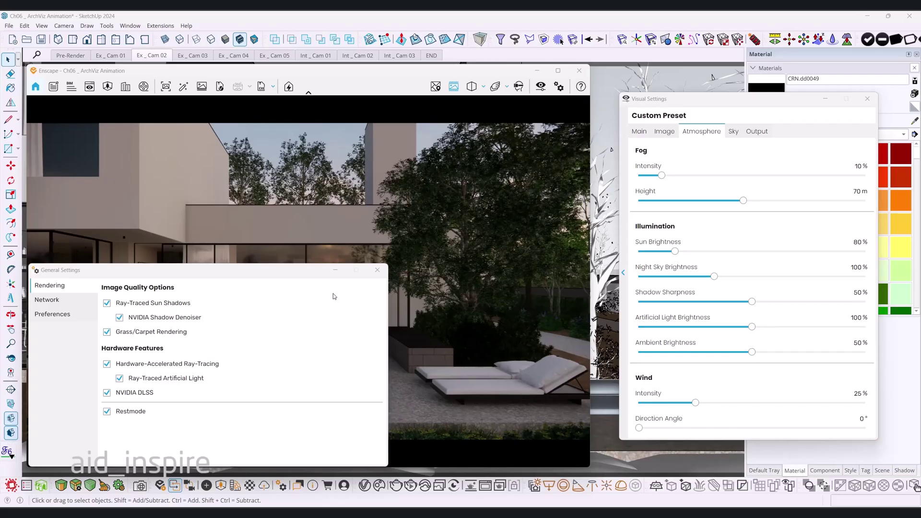
left_click(377, 269)
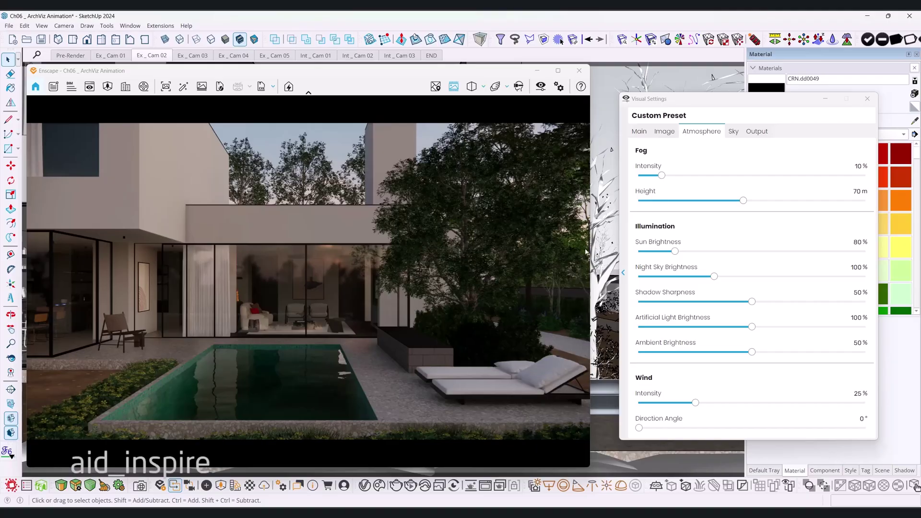
Replace the sky's HDRI with the victoria_sunset_8k skybox file from the Desktop
left_click(734, 132)
left_click(641, 236)
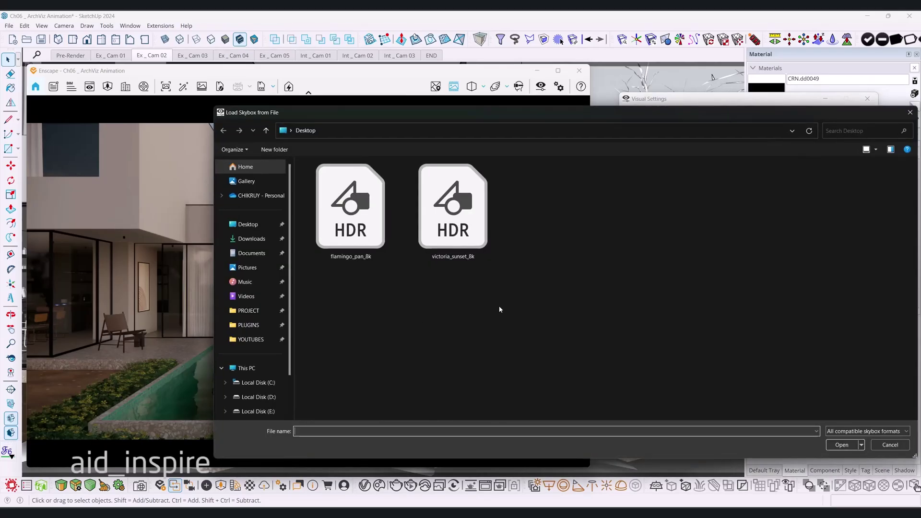
left_click(471, 236)
double_click(461, 233)
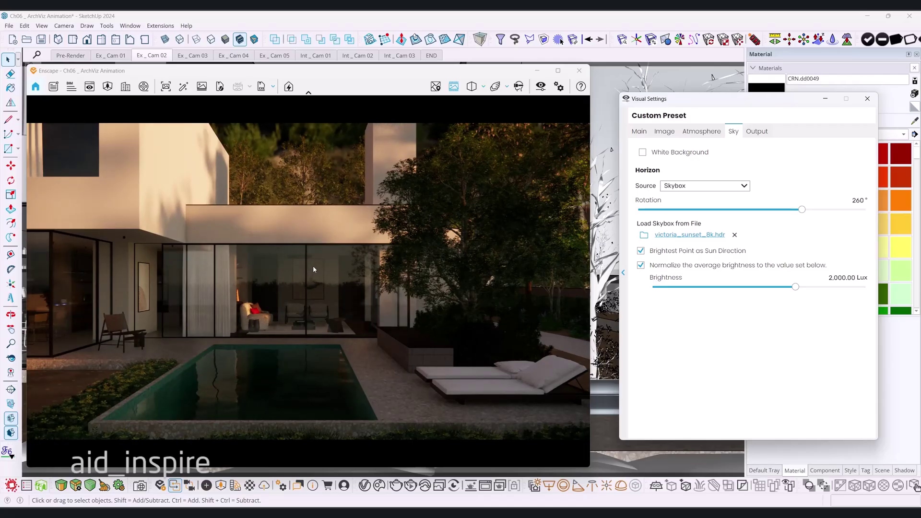
Rotate the skybox, trying 284°, 302° and 307° before settling on 305°
left_click_drag(802, 210, 818, 222)
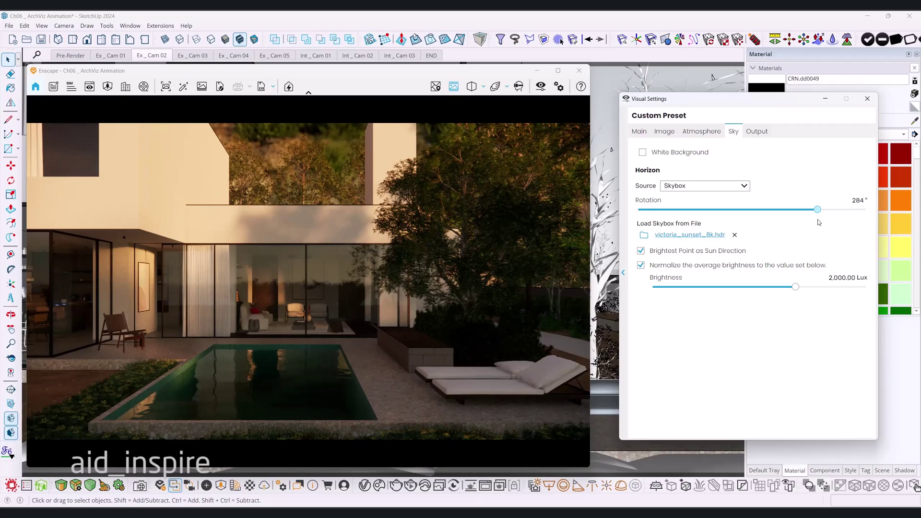
left_click_drag(819, 223, 830, 218)
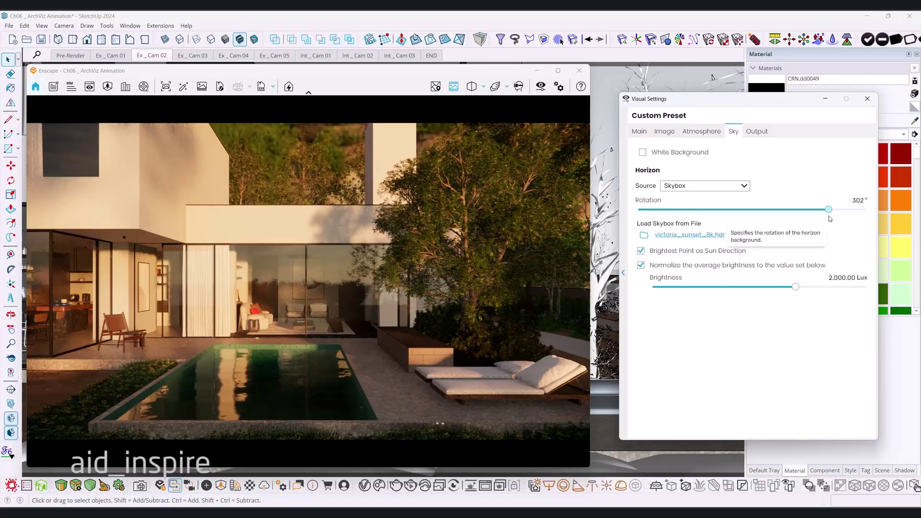
left_click_drag(831, 216, 833, 216)
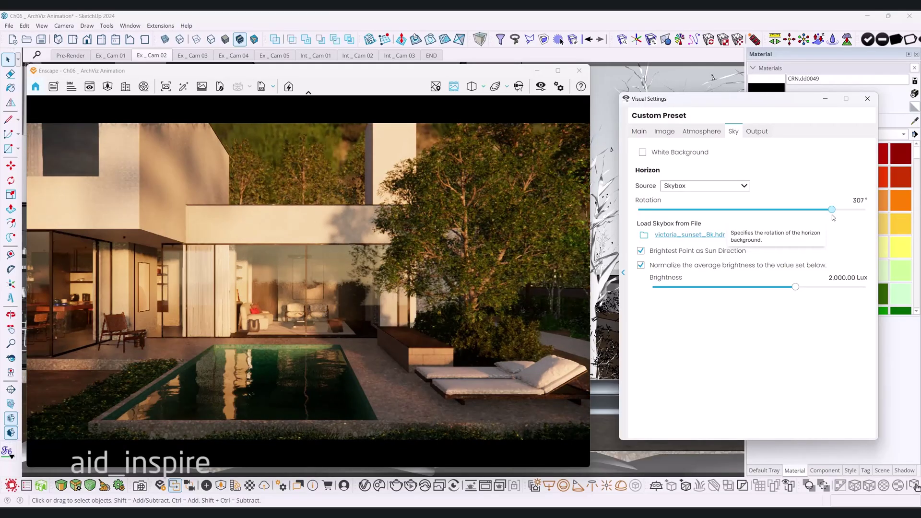
double_click(863, 200)
type("305")
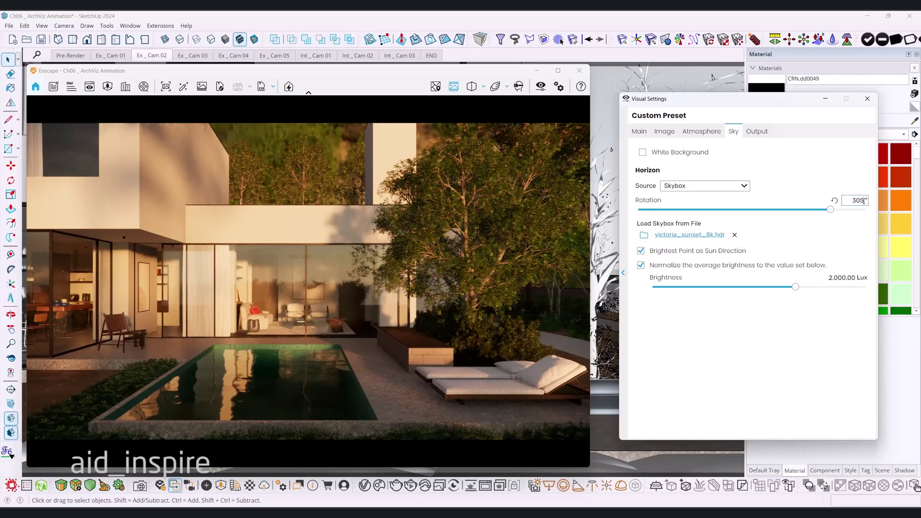
key("Return")
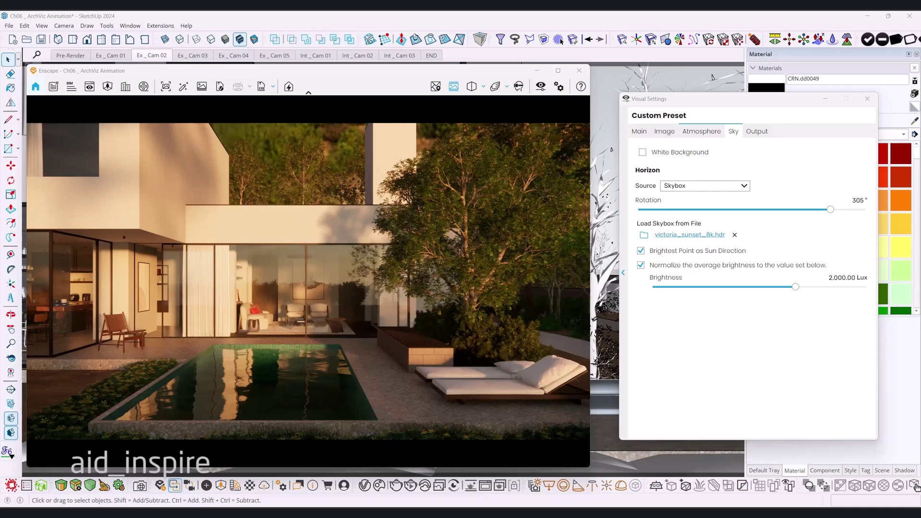
Lower the atmosphere's sun brightness, trying 22% and 14% before setting it to 15%
left_click(701, 131)
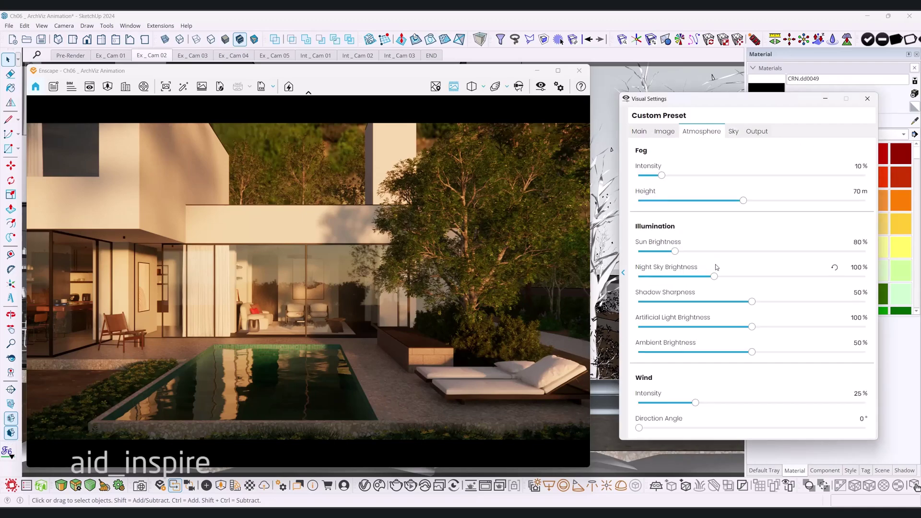
left_click_drag(676, 254, 650, 262)
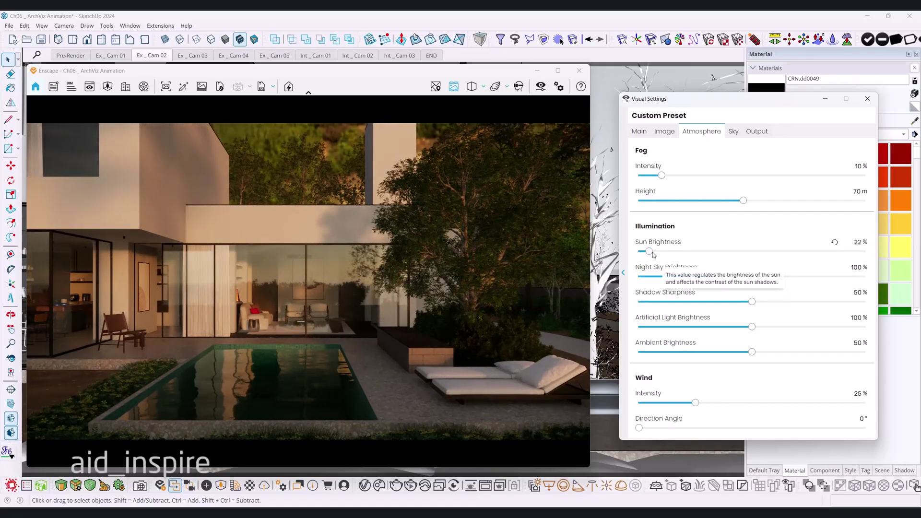
left_click_drag(650, 252, 645, 252)
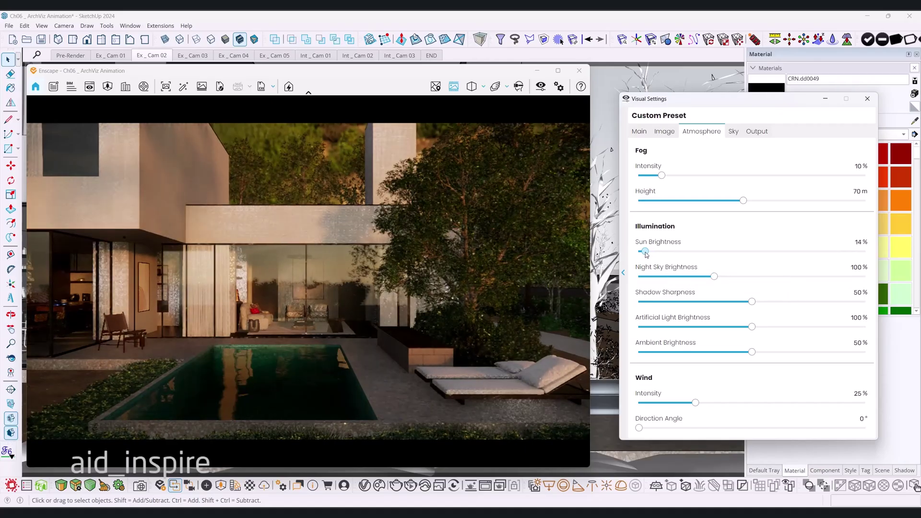
left_click(859, 242)
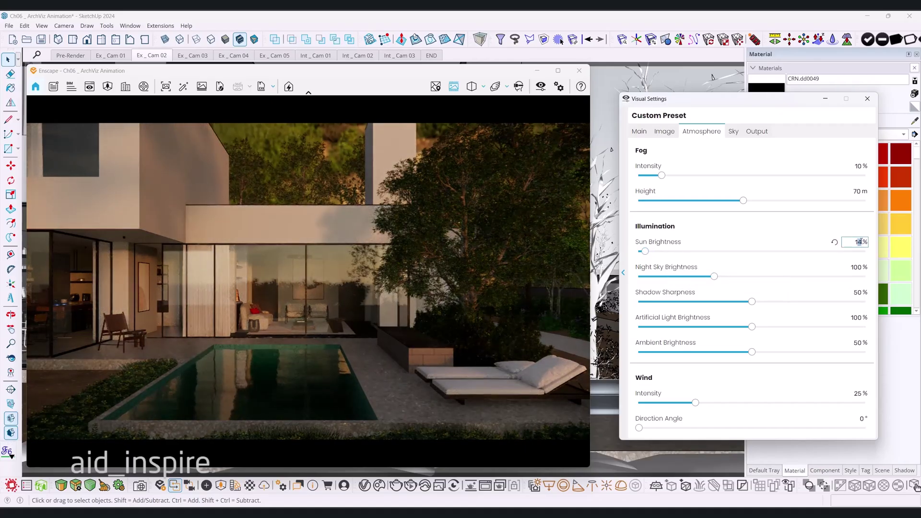
type("5")
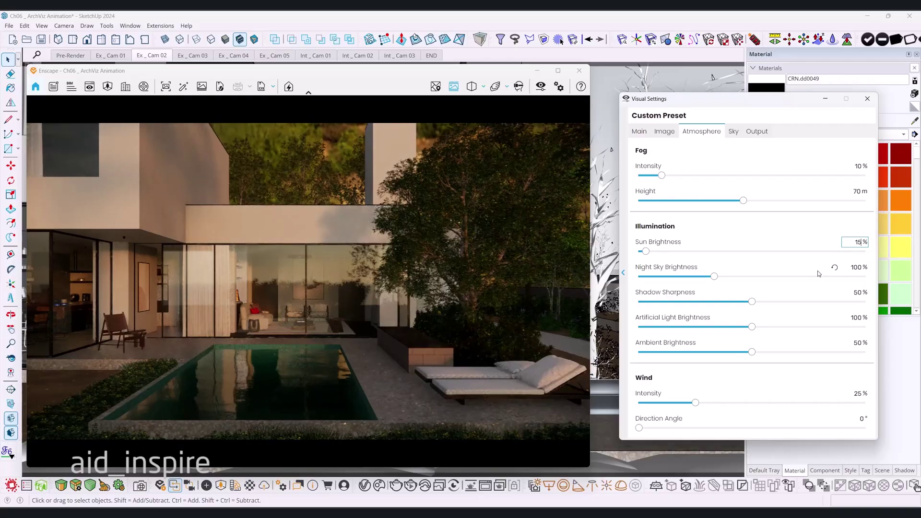
Raise the camera exposure, trying 52% before setting it to 51%
left_click(640, 132)
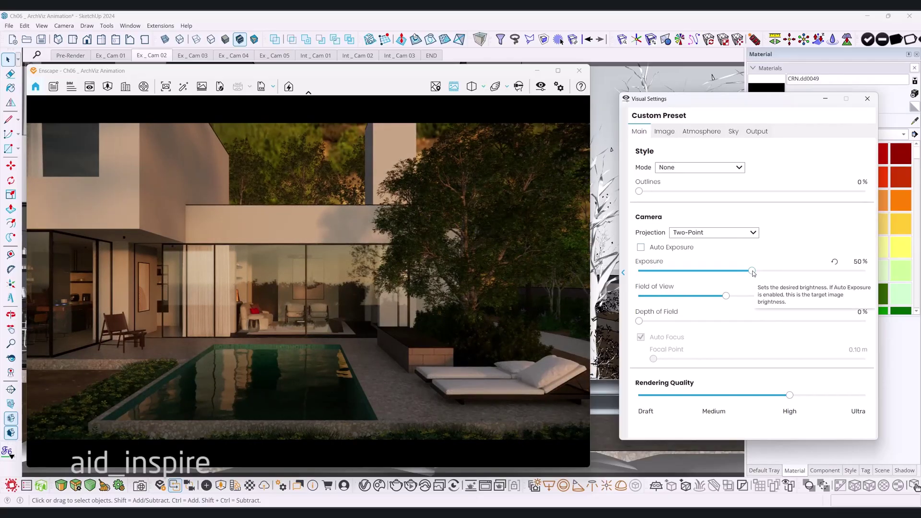
mouse_move(752, 273)
left_mouse_down()
mouse_move(766, 273)
mouse_move(757, 272)
left_mouse_up()
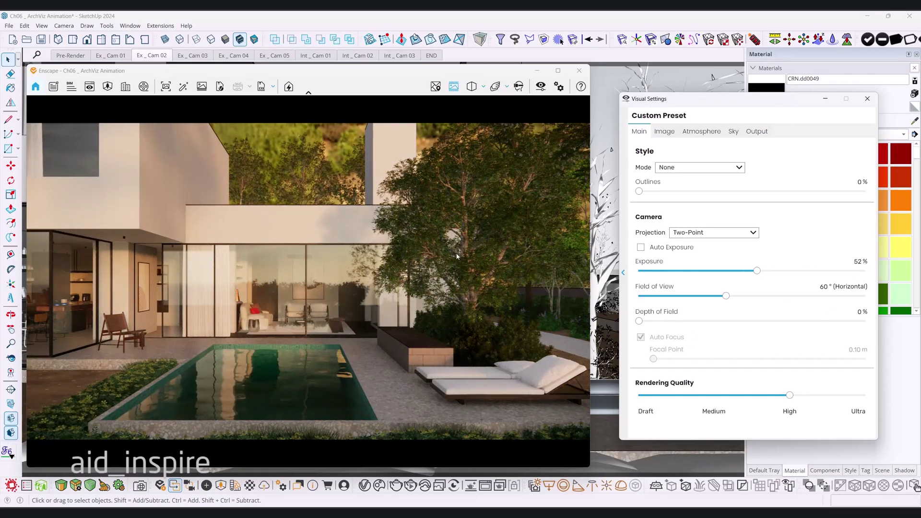
left_click(860, 264)
type("1")
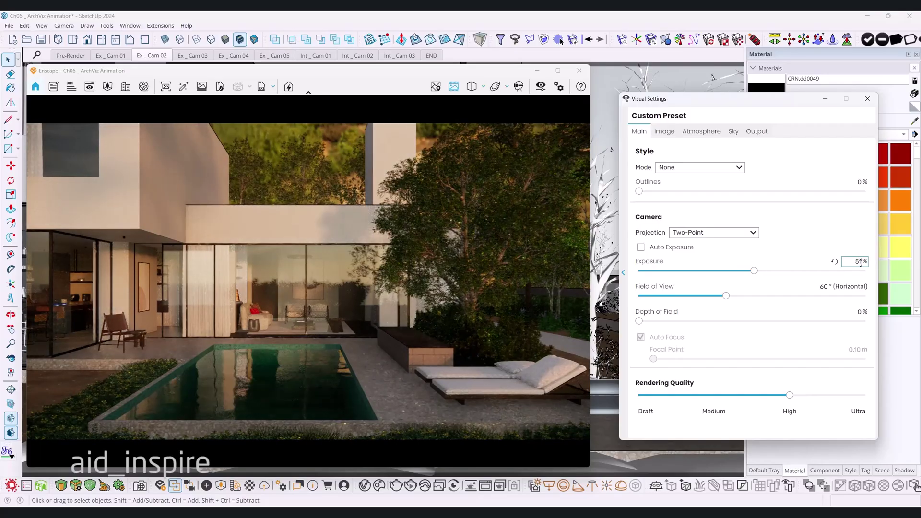
left_click(841, 211)
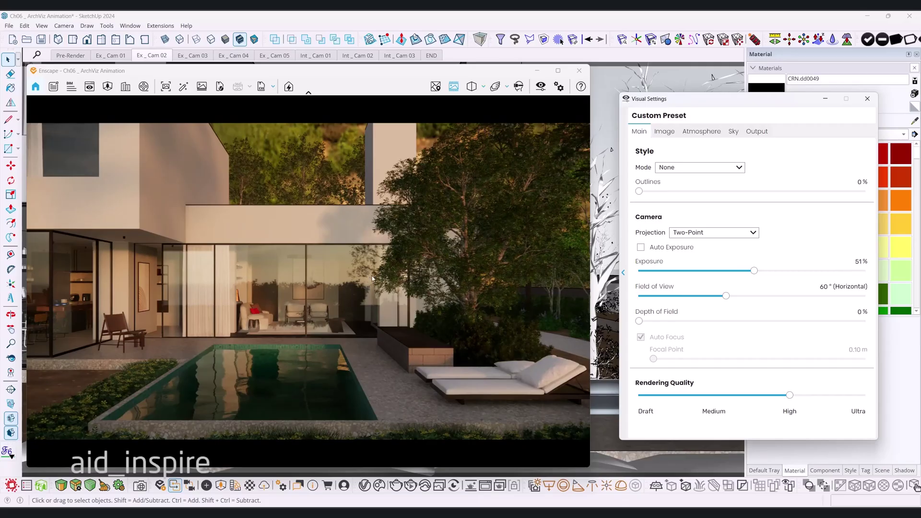
left_click(329, 70)
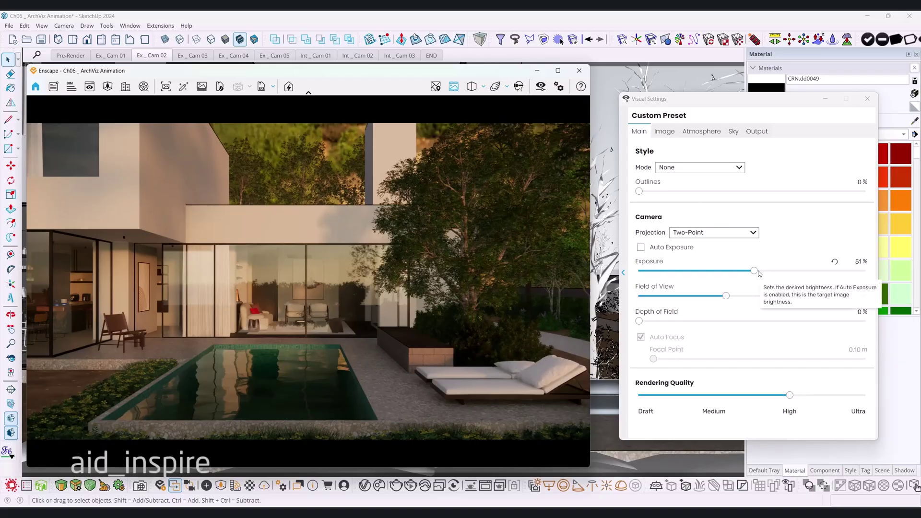
Set the skybox's normalized average brightness to 2,500 Lux
left_click(737, 135)
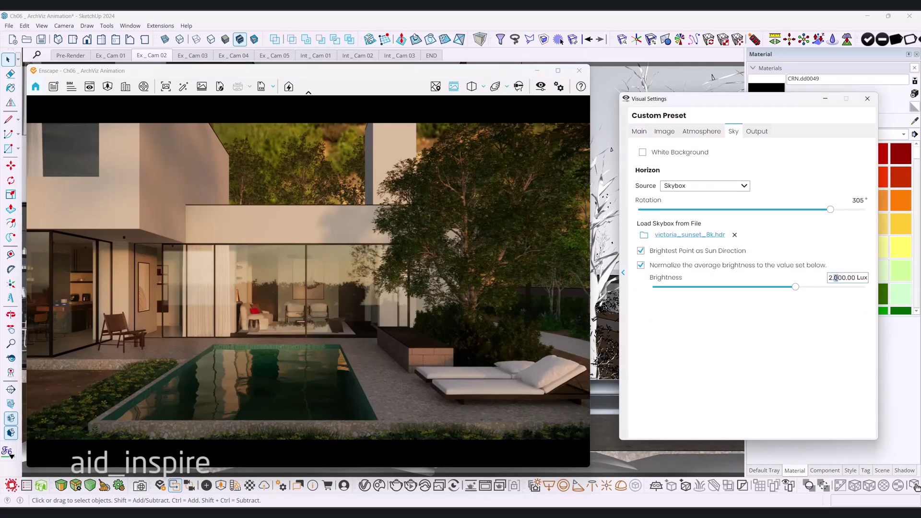
type("5")
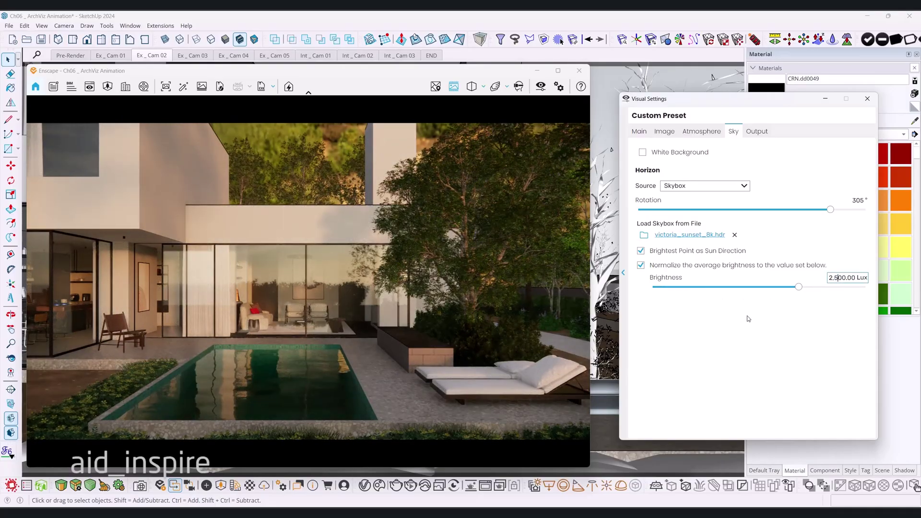
left_click(682, 134)
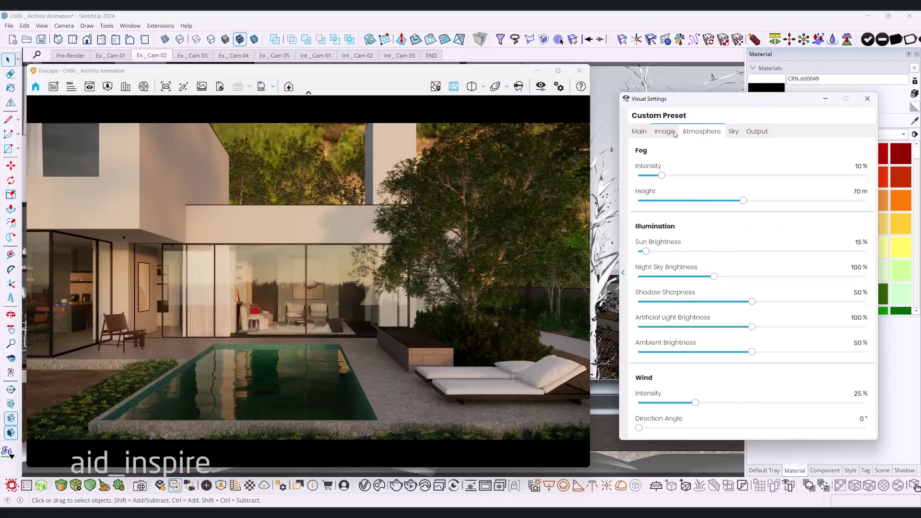
Try lowering the image highlights manually, reset them to default, and turn on Auto Contrast
left_click(670, 134)
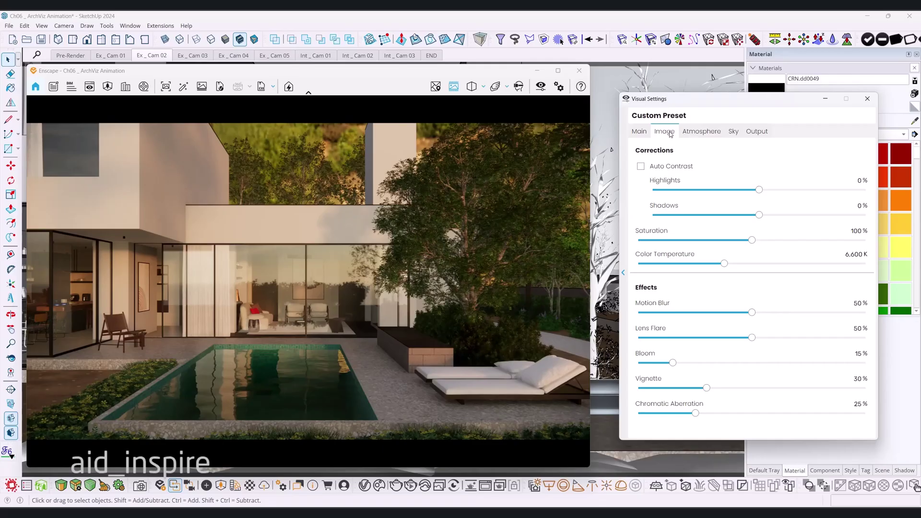
left_click(641, 167)
left_click(641, 168)
left_click_drag(759, 190, 724, 223)
left_click(835, 181)
left_click(641, 167)
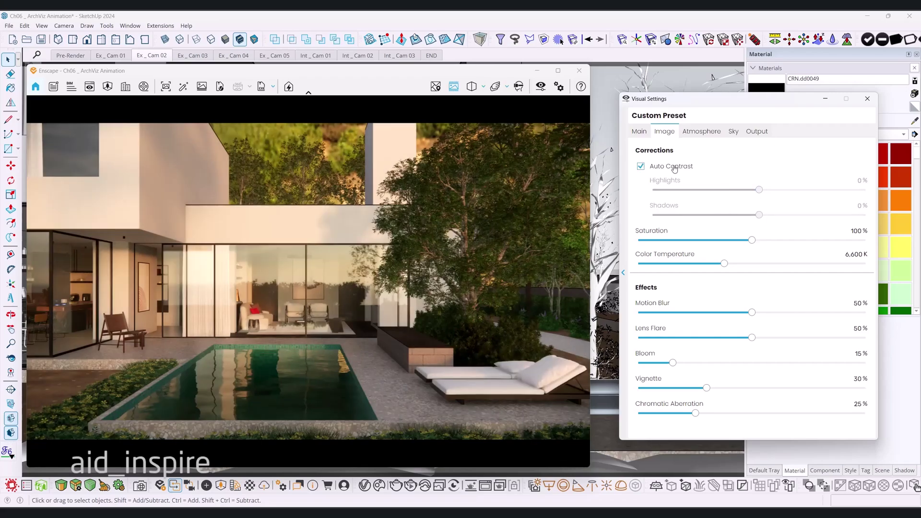
Set the output resolution to Ultra HD and the rendering quality to Ultra
left_click(757, 131)
left_click(730, 165)
left_click(711, 219)
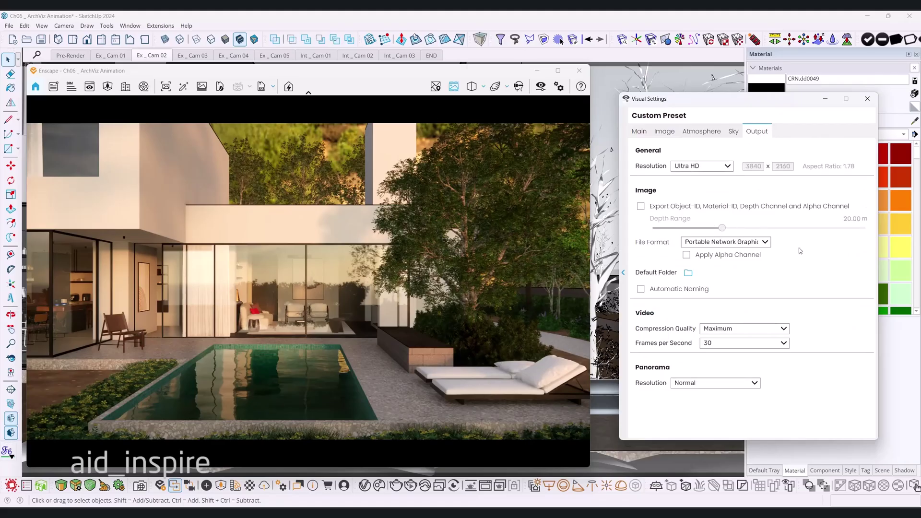
left_click(644, 134)
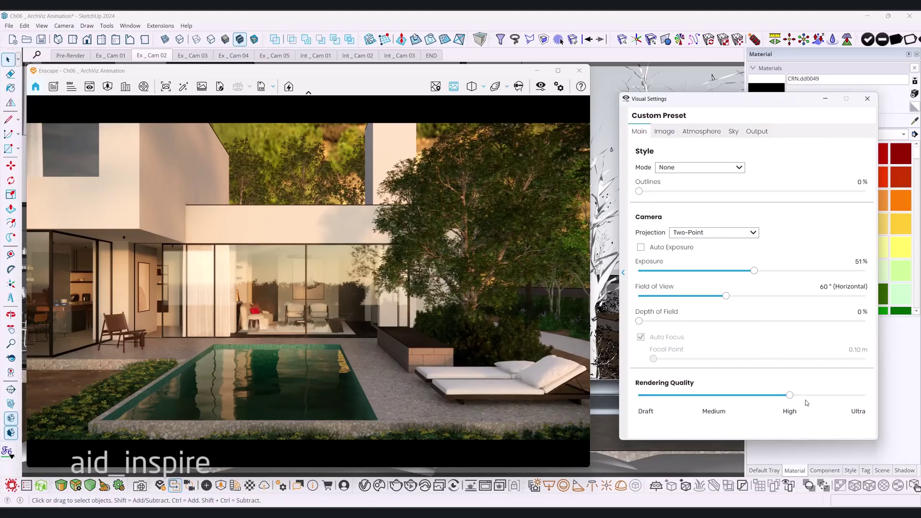
left_click_drag(790, 399, 859, 400)
Render a screenshot of the current view and save it to the Desktop as a Portable Network Graphics file
left_click(166, 88)
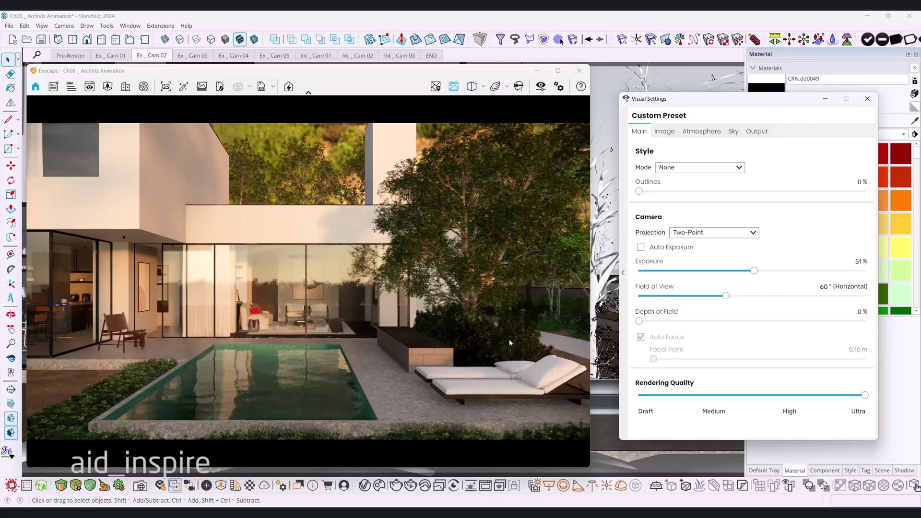
left_click(165, 86)
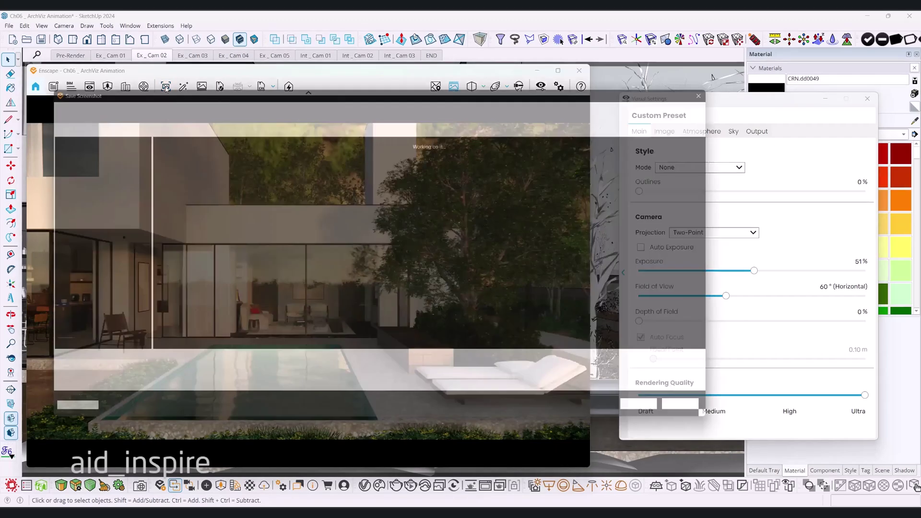
left_click(80, 199)
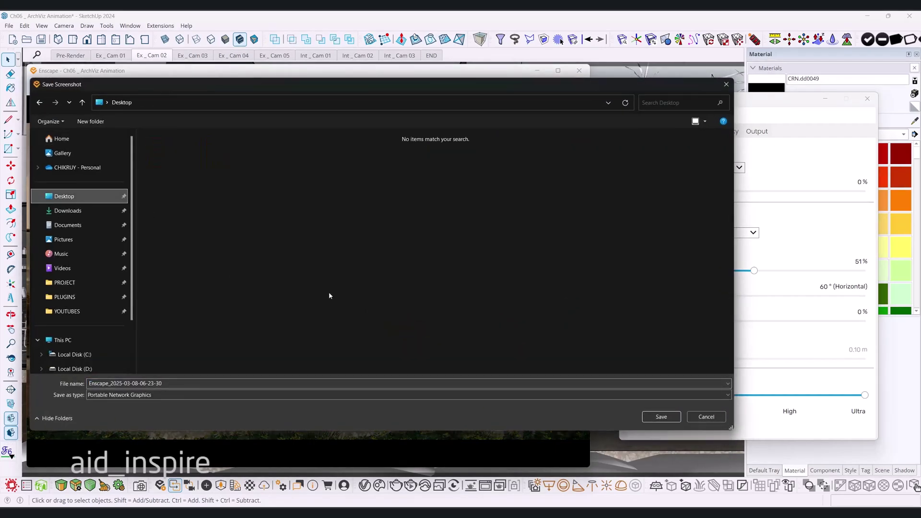
left_click(661, 416)
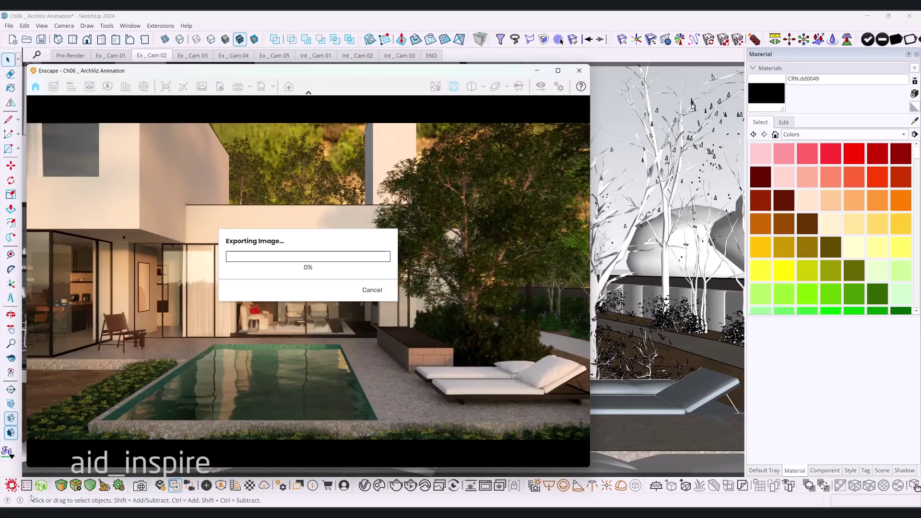
Switch to the photo viewer showing the exported PNG and maximize it to examine the finished render
mouse_move(667, 513)
left_click(668, 473)
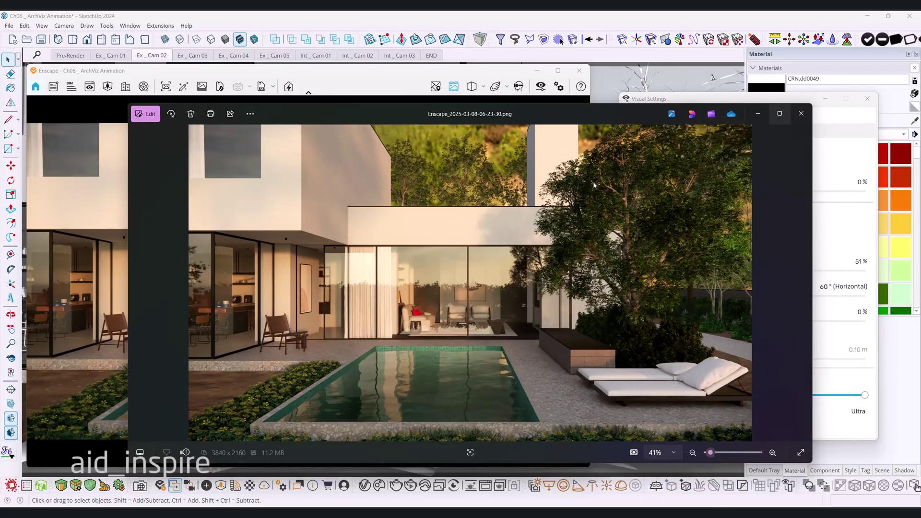
left_click(777, 115)
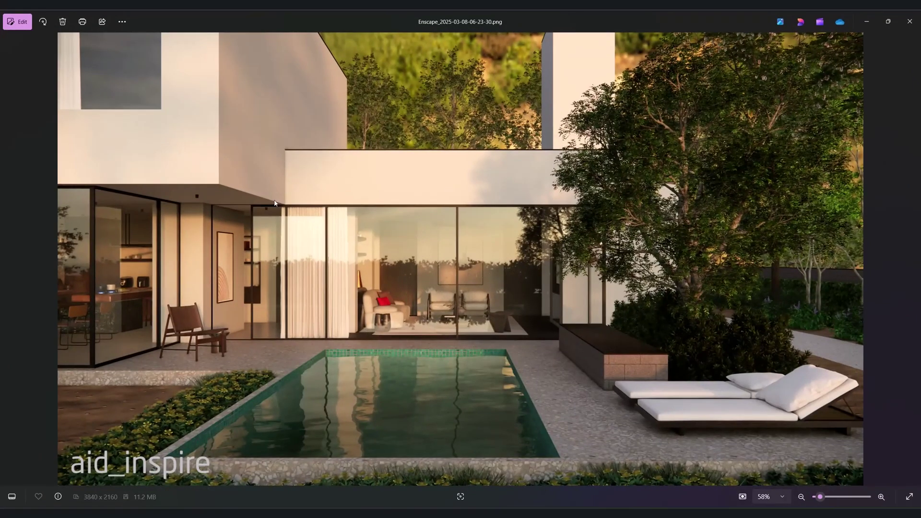